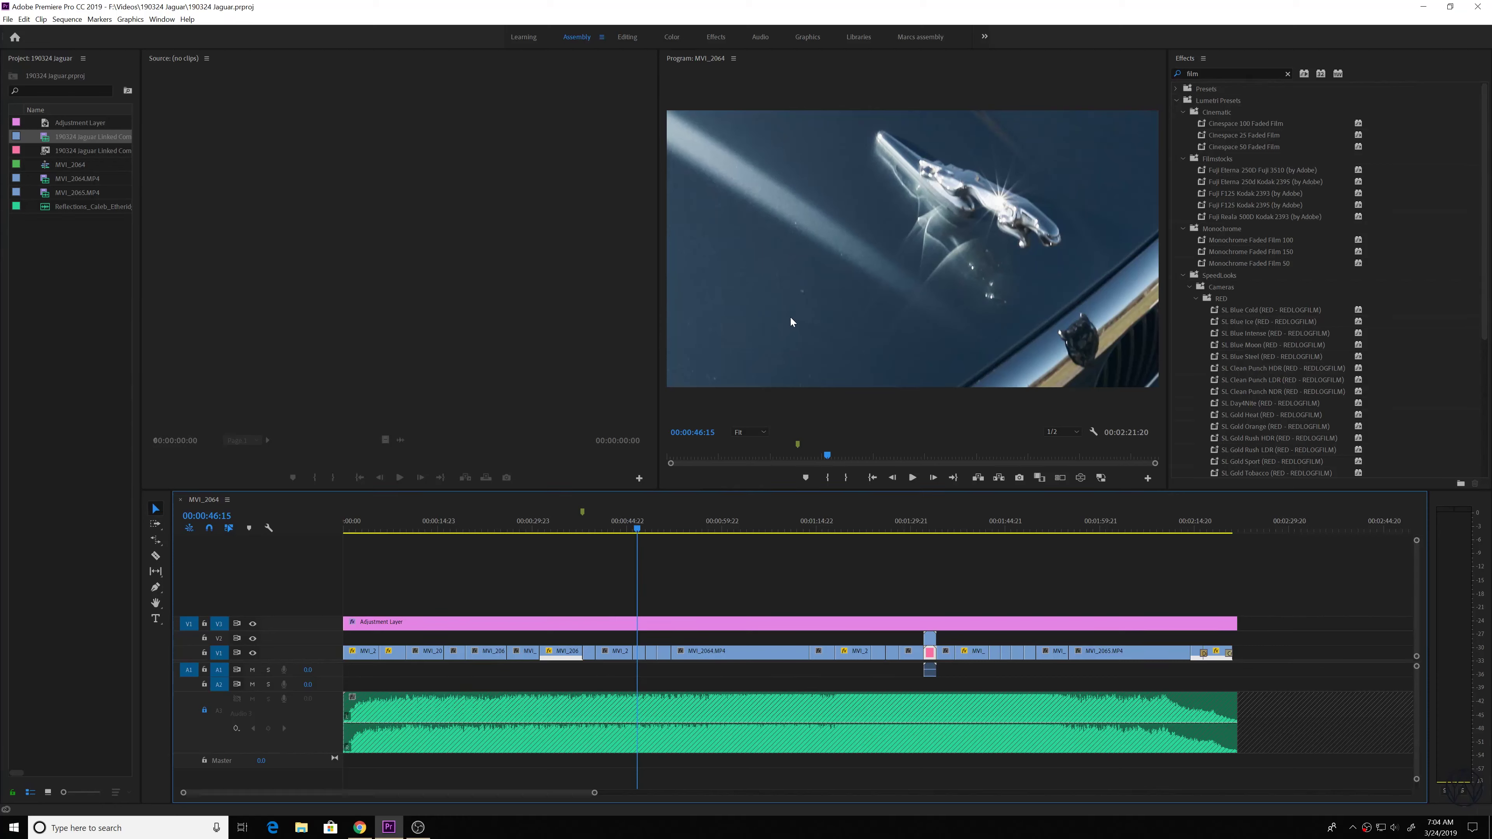
Replace the MVI clip on track V1 with a linked After Effects composition
right_click(641, 659)
click(699, 269)
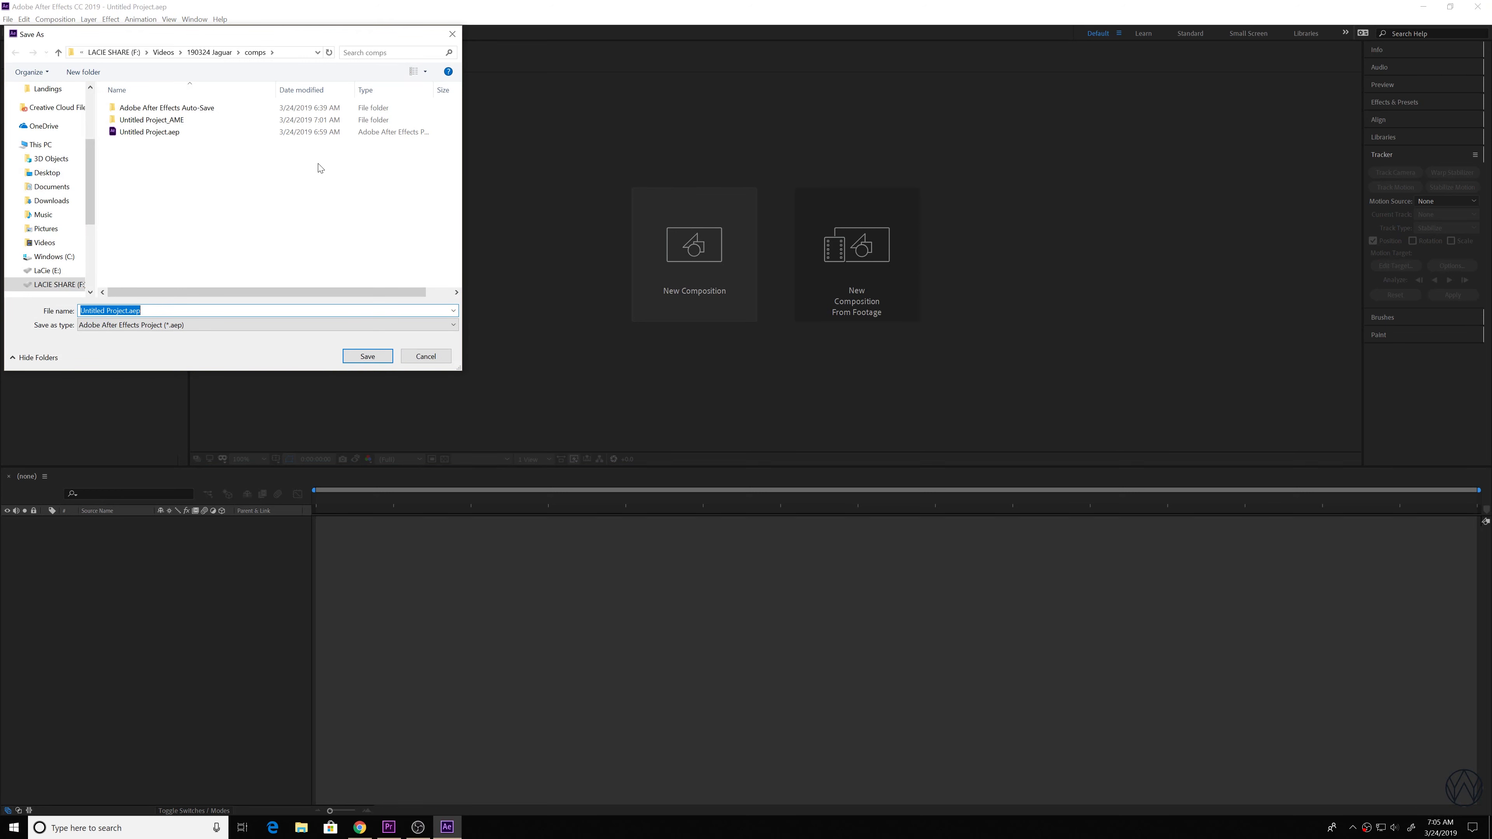
Save the After Effects project as 'dust' and view the MVI_2064.MP4 layer on its own
text(dust)
click(374, 354)
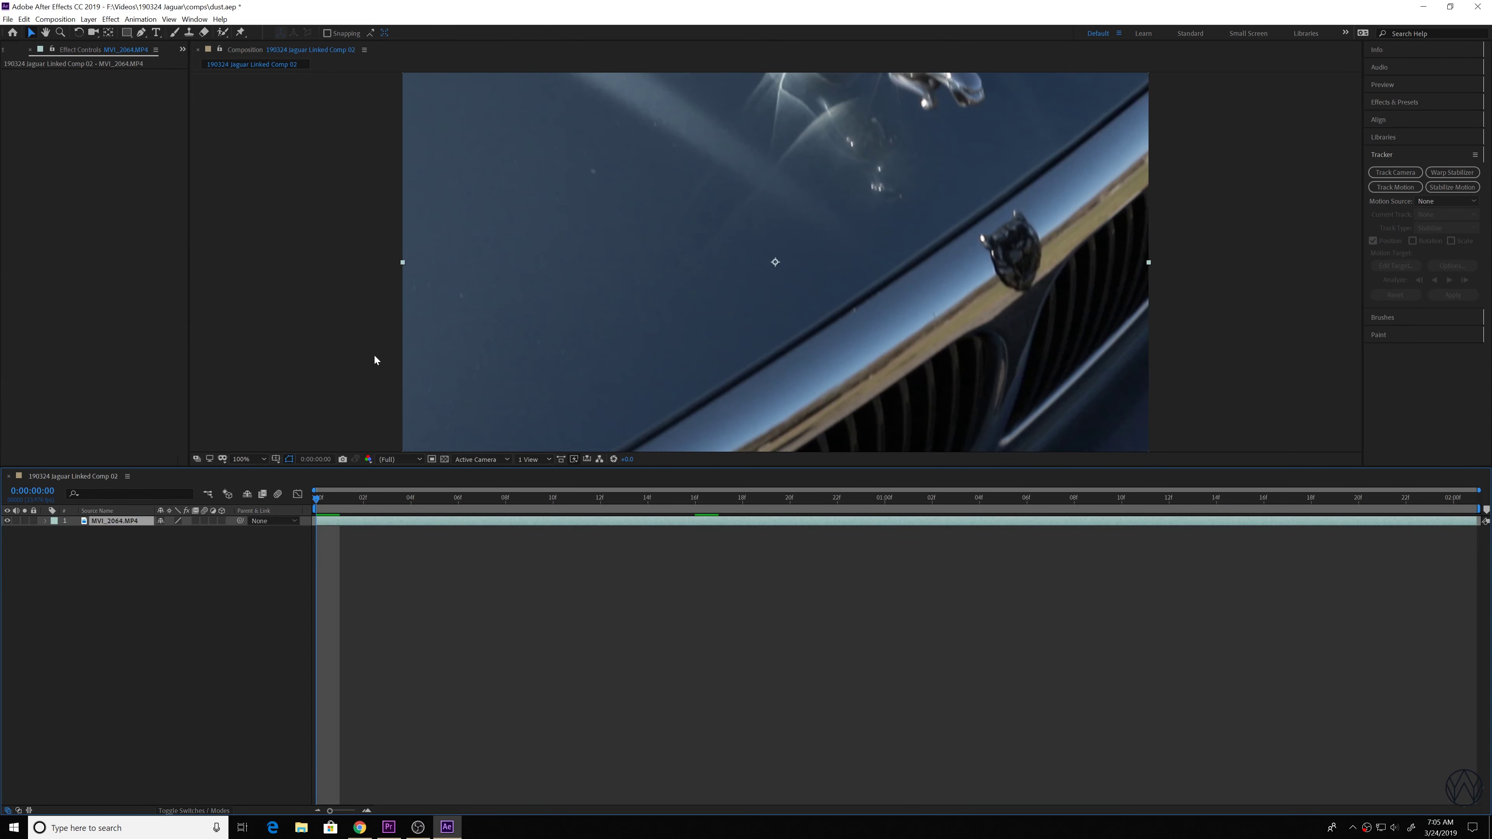
double_click(115, 521)
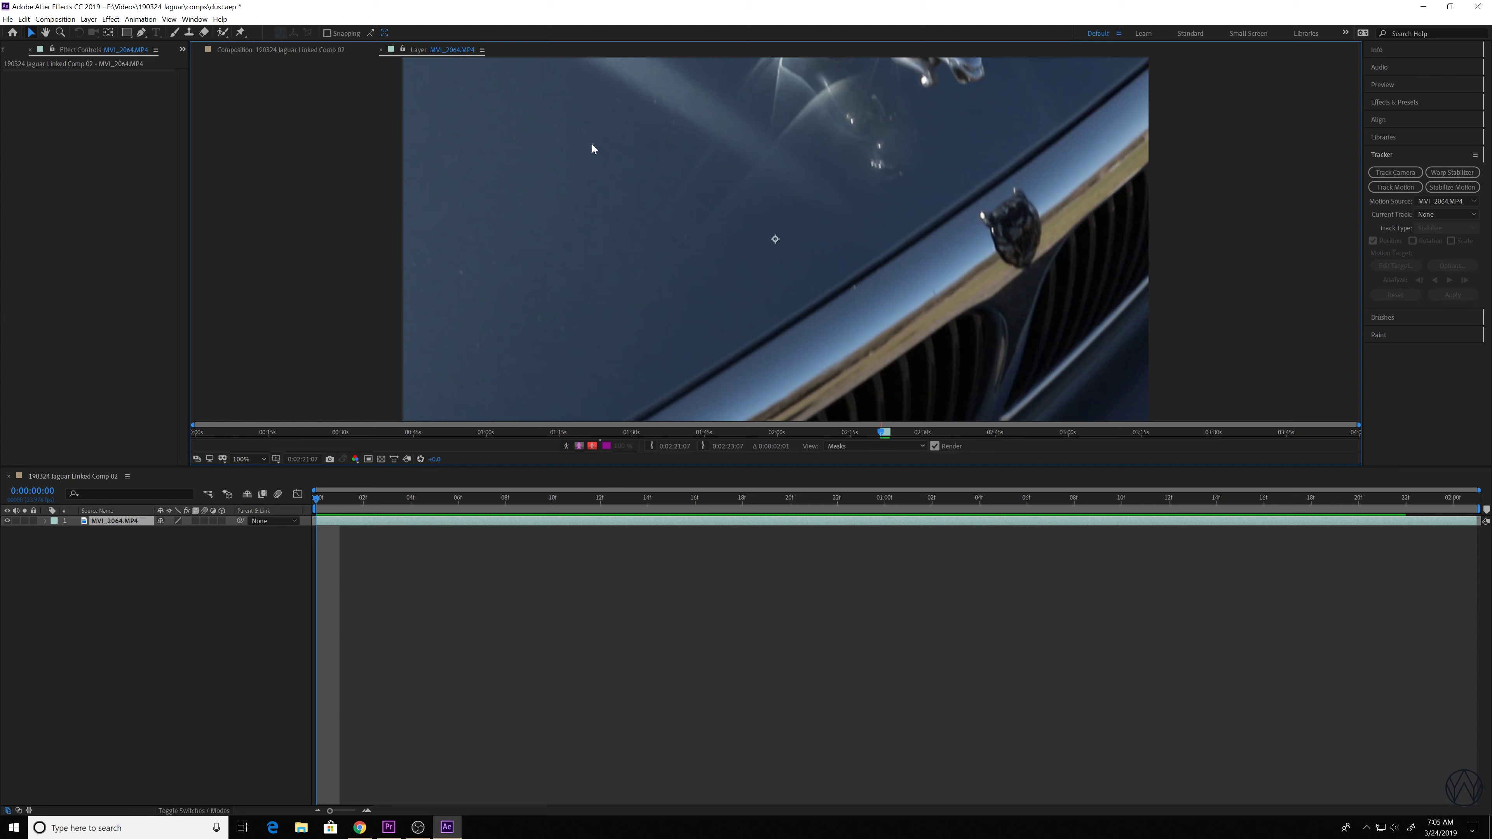
Clone Stamp the hood's dust speck with a 45 px brush sampled from clean paint
click(188, 33)
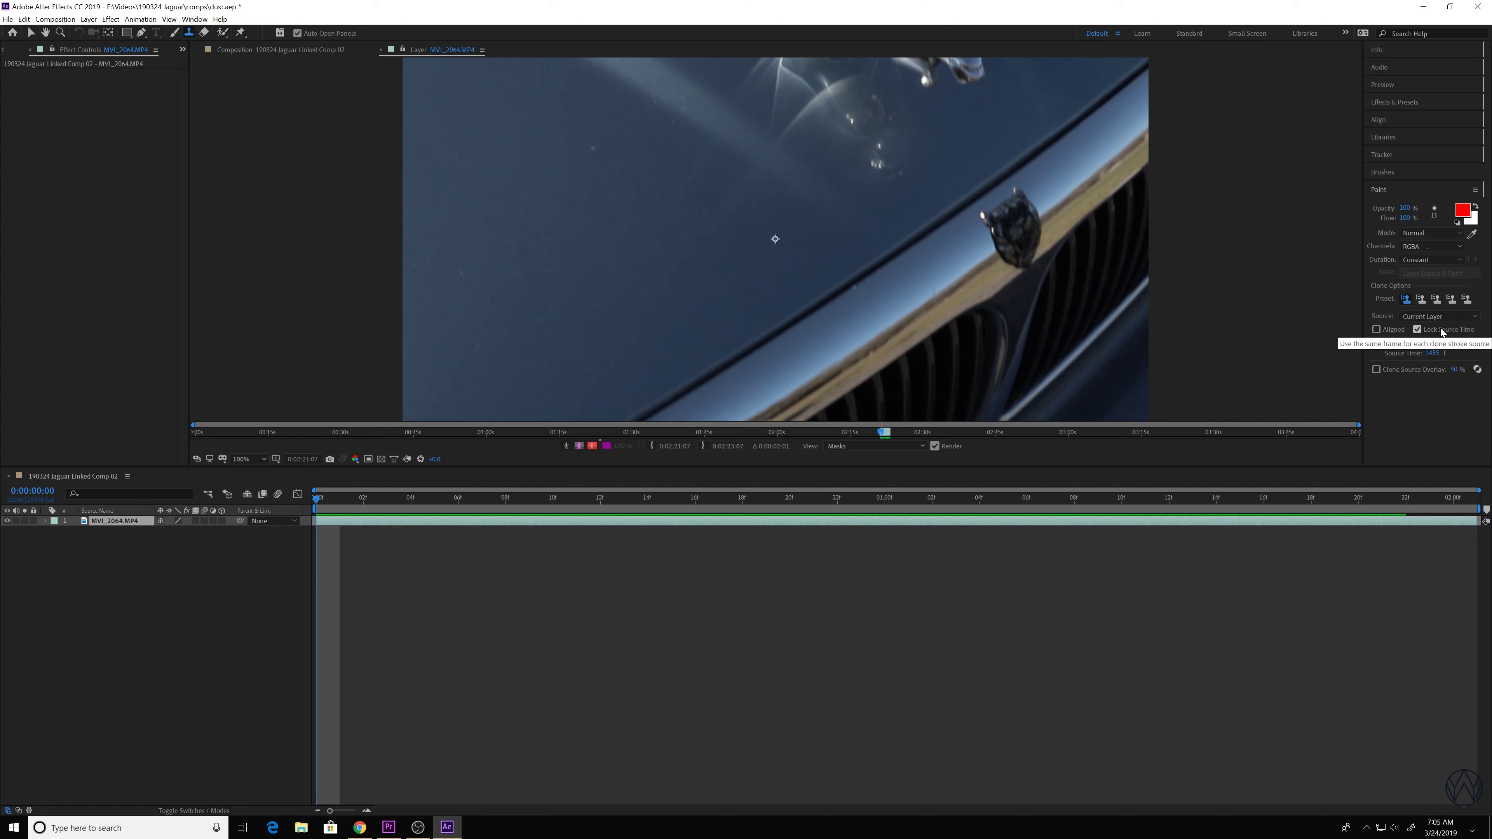
click(1436, 217)
scroll(1436, 211, down, 2)
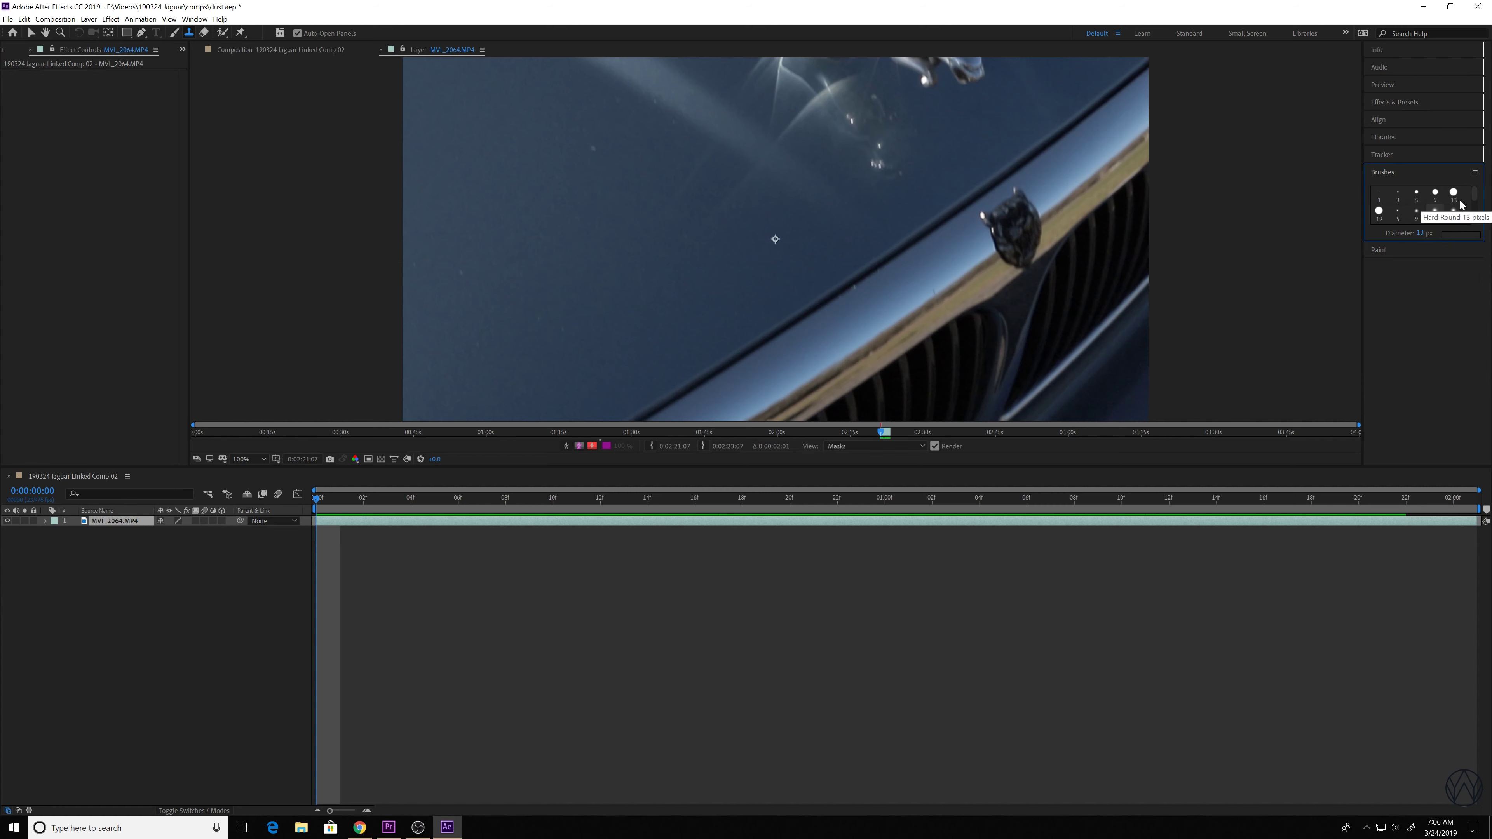
click(1434, 206)
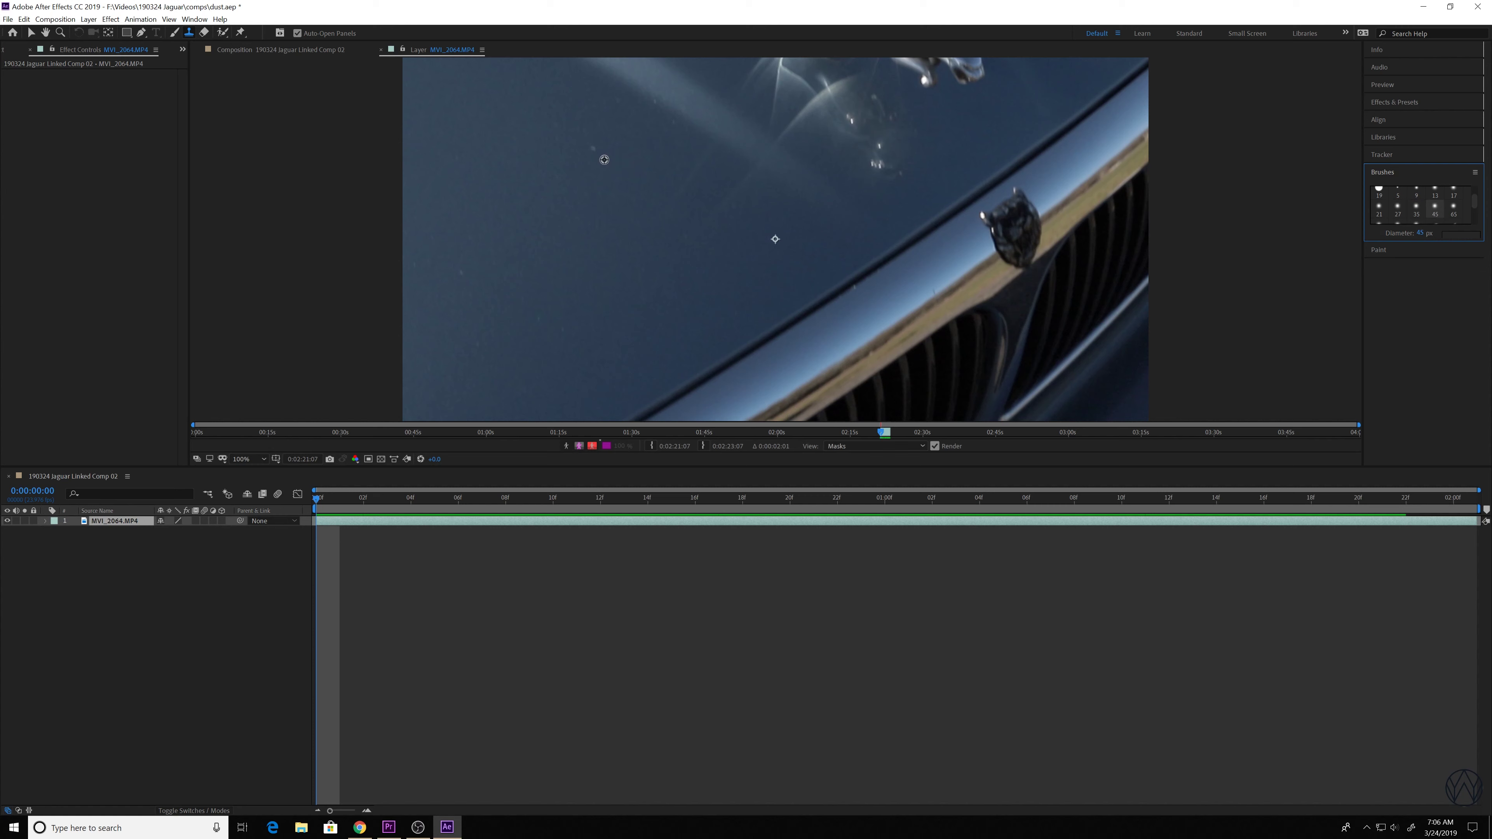
alt+click(607, 156)
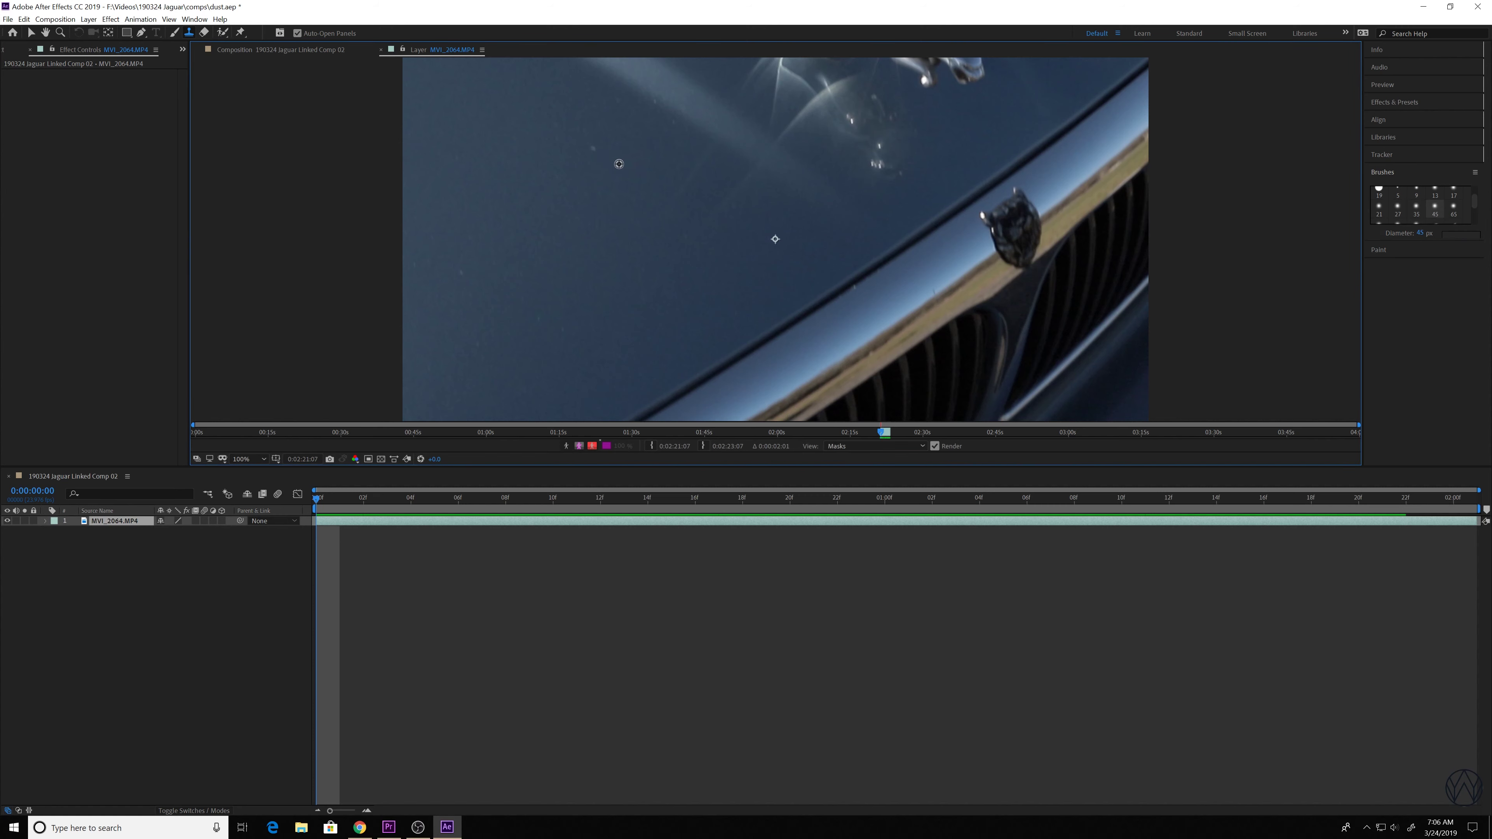
click(592, 148)
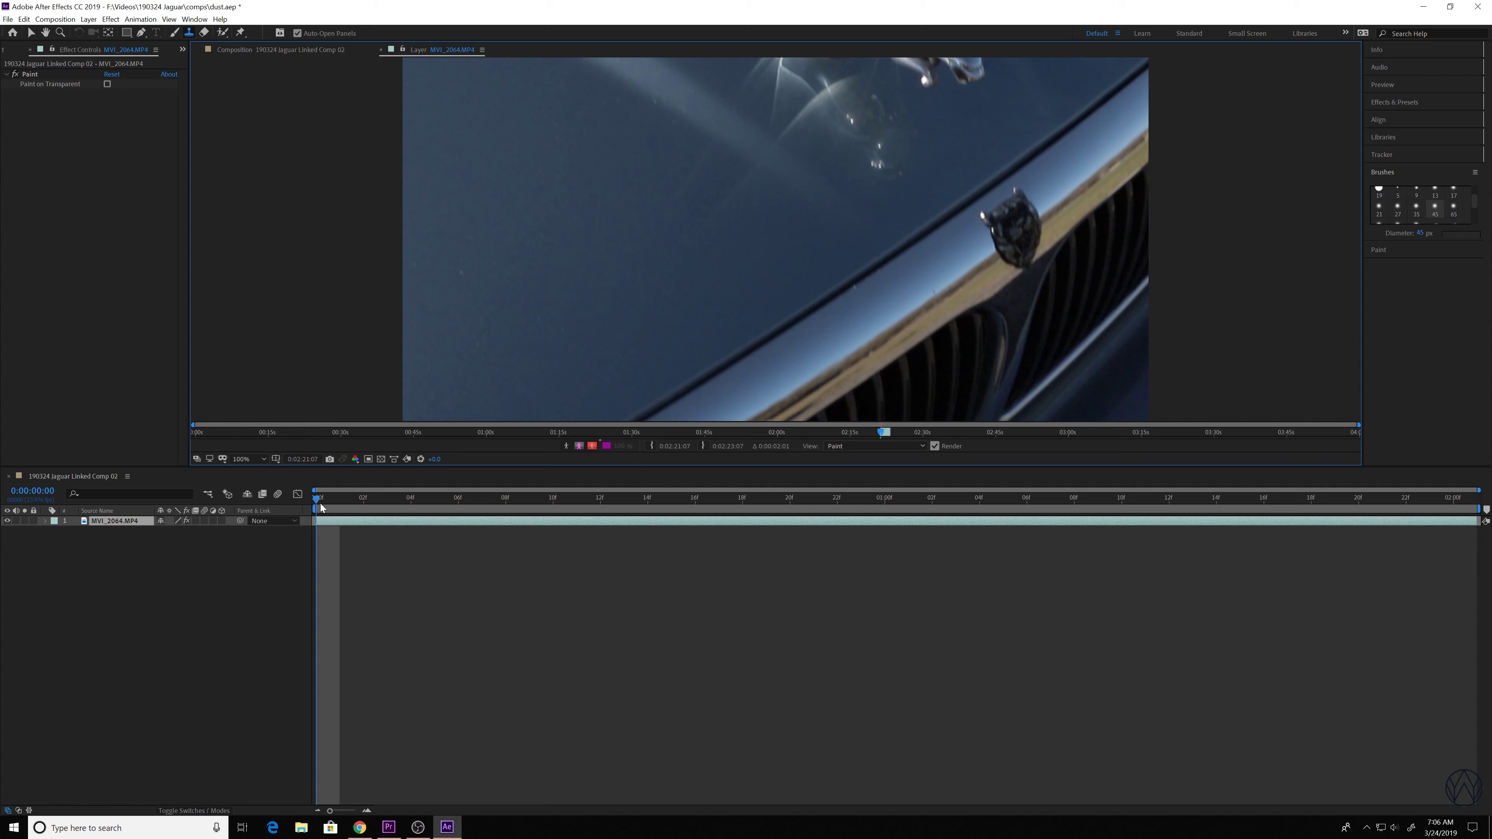
mouse_move(317, 498)
mouse_down()
mouse_move(624, 501)
mouse_move(315, 483)
mouse_up()
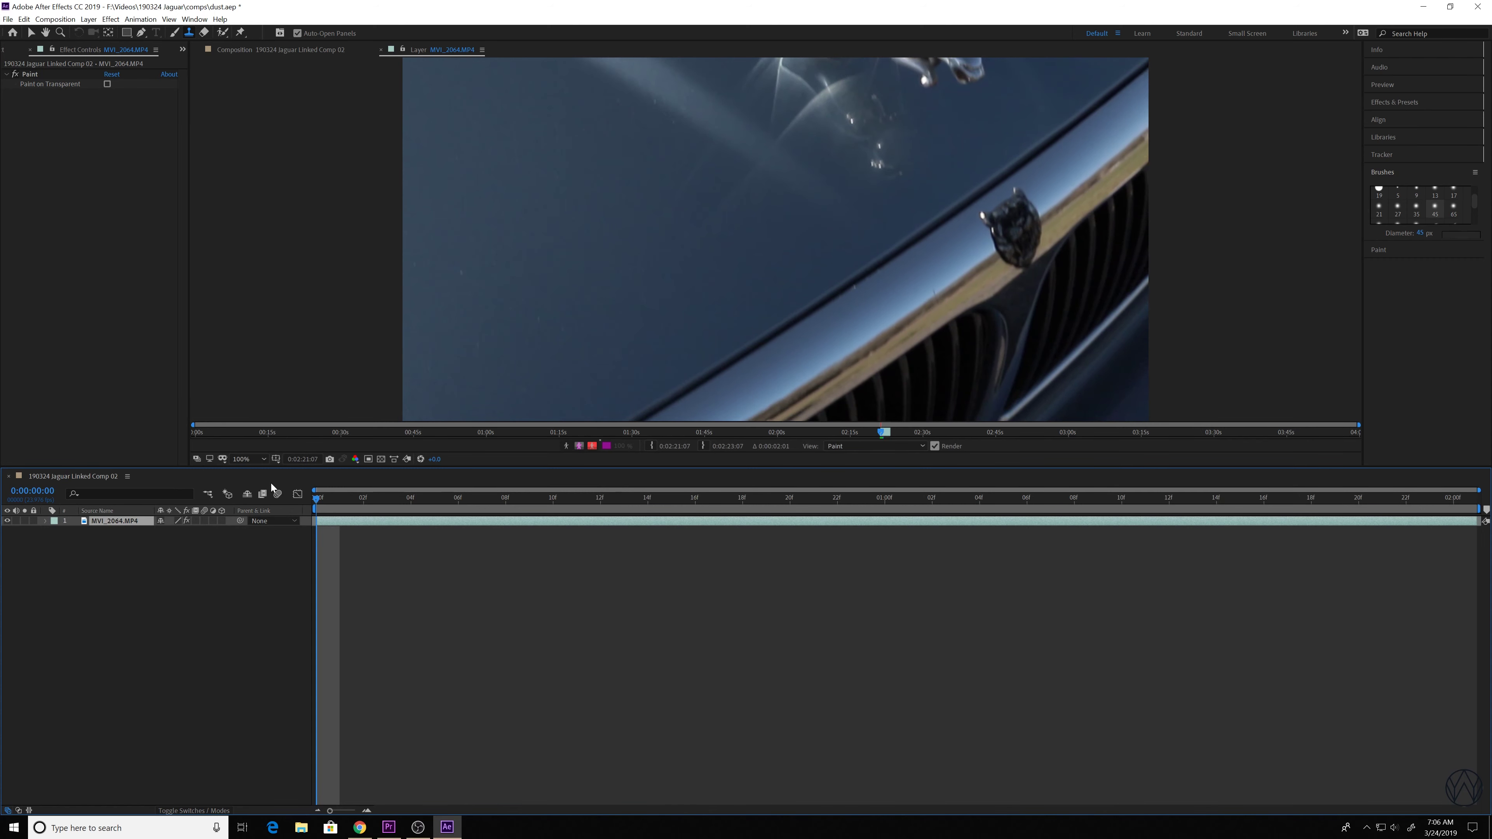
Back in the composition, reveal the layer's Paint effect and start Track Motion with one track point
click(380, 50)
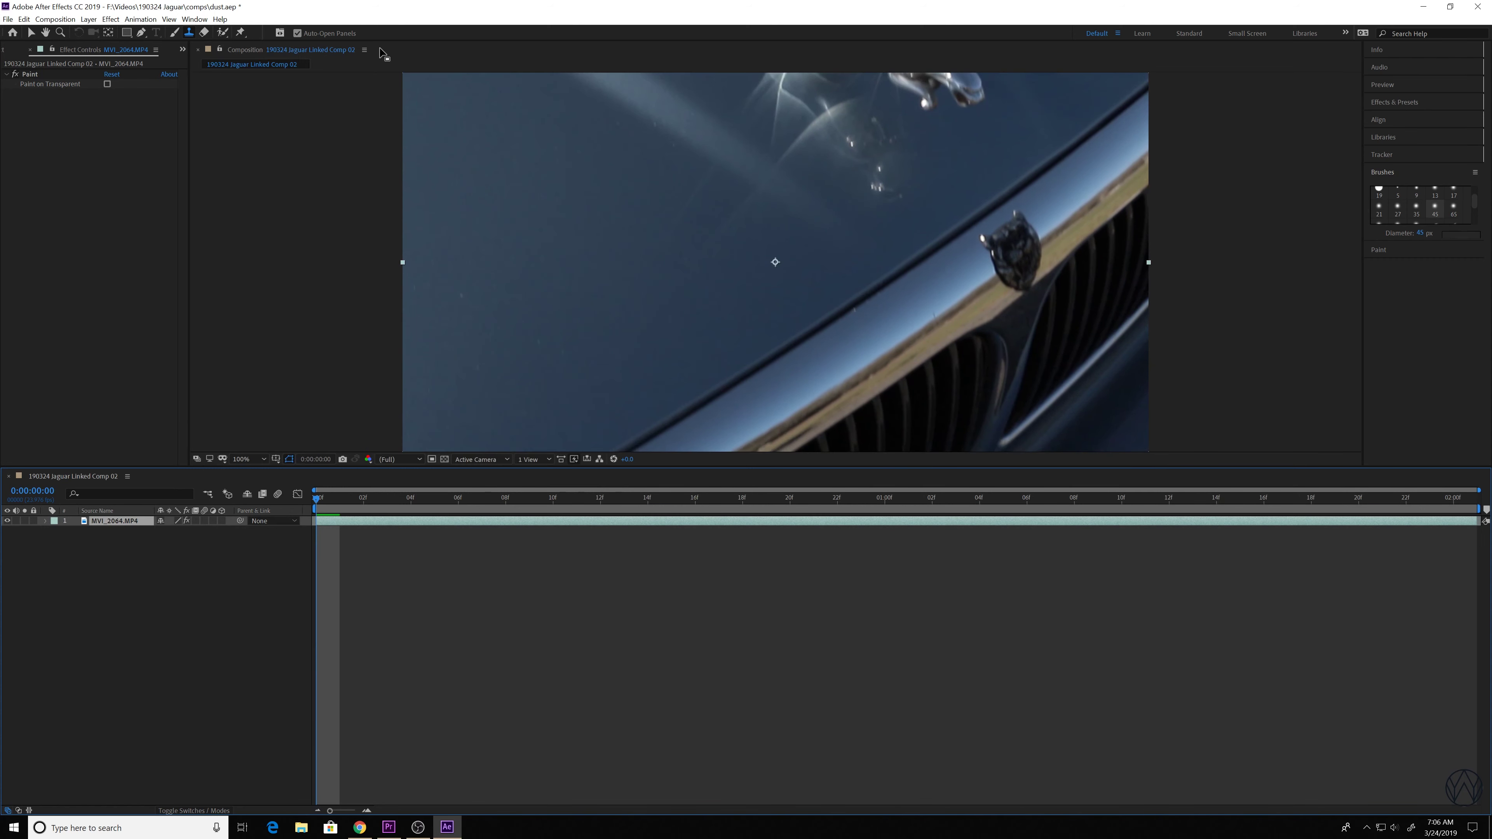
click(46, 521)
click(55, 531)
click(1396, 155)
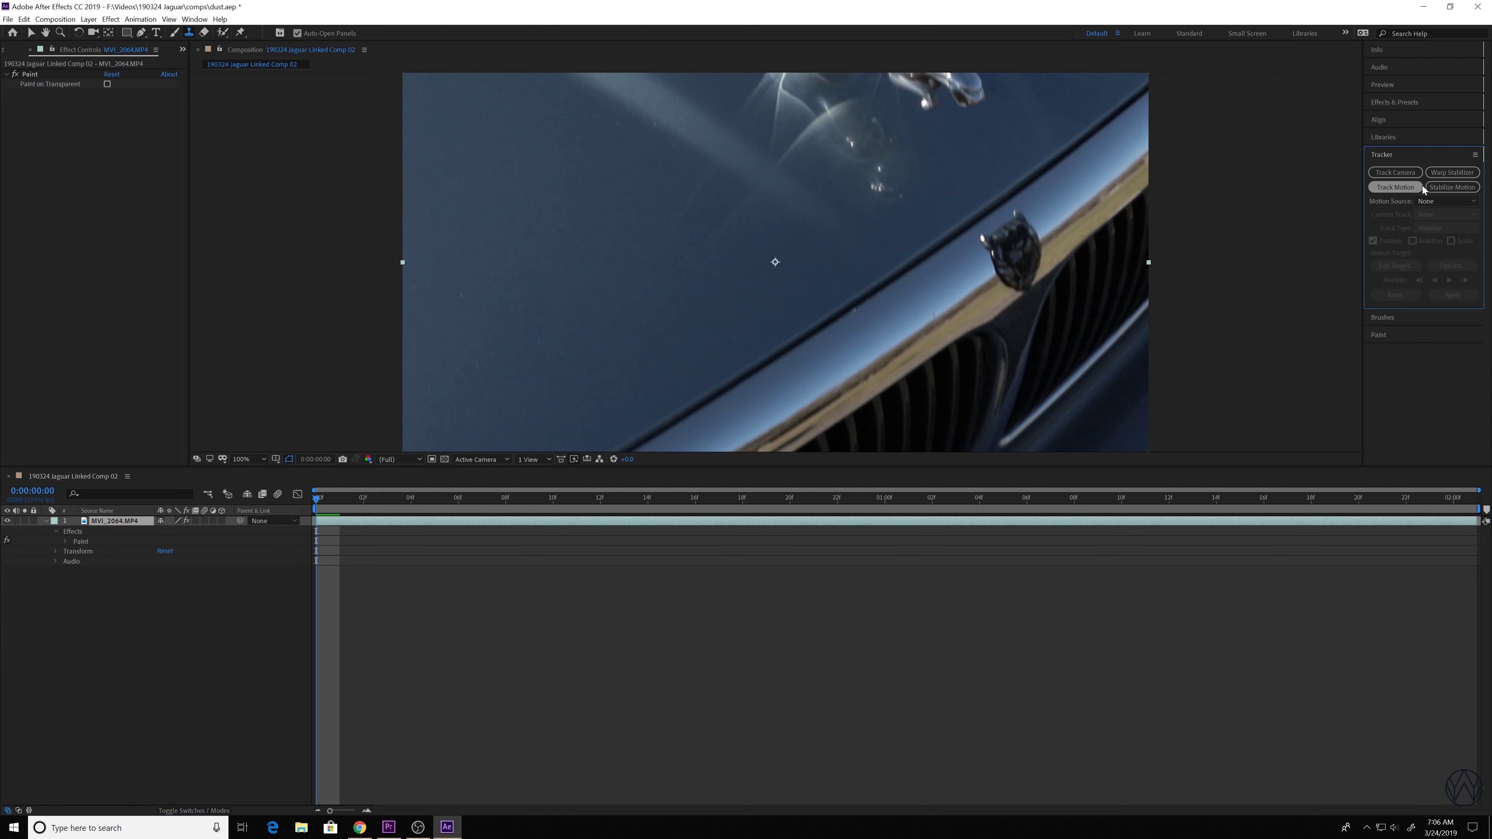
click(1396, 187)
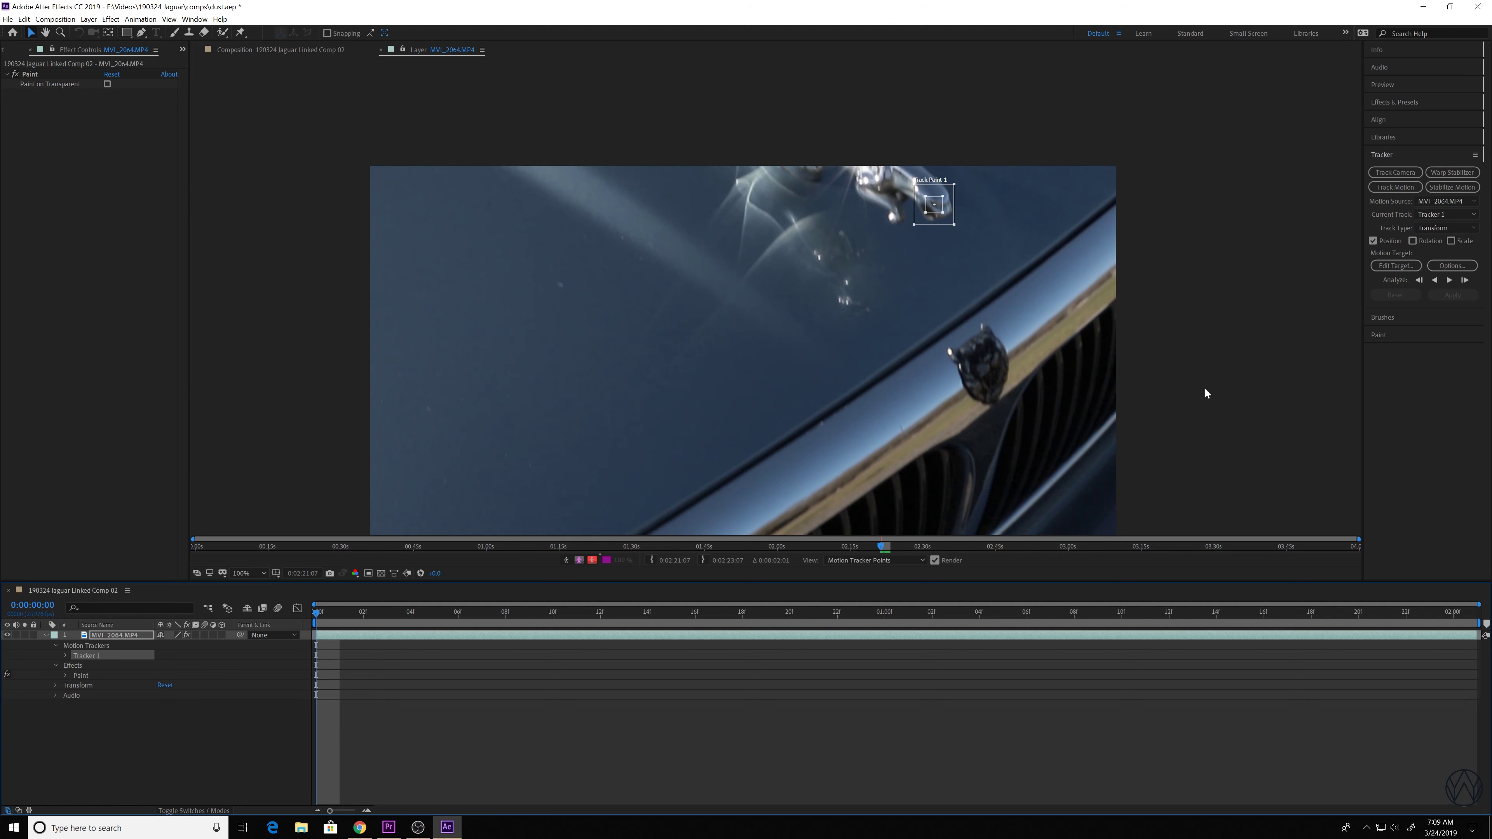
Analyze Track Point 1 forward through the clip and return to frame 0
click(1449, 281)
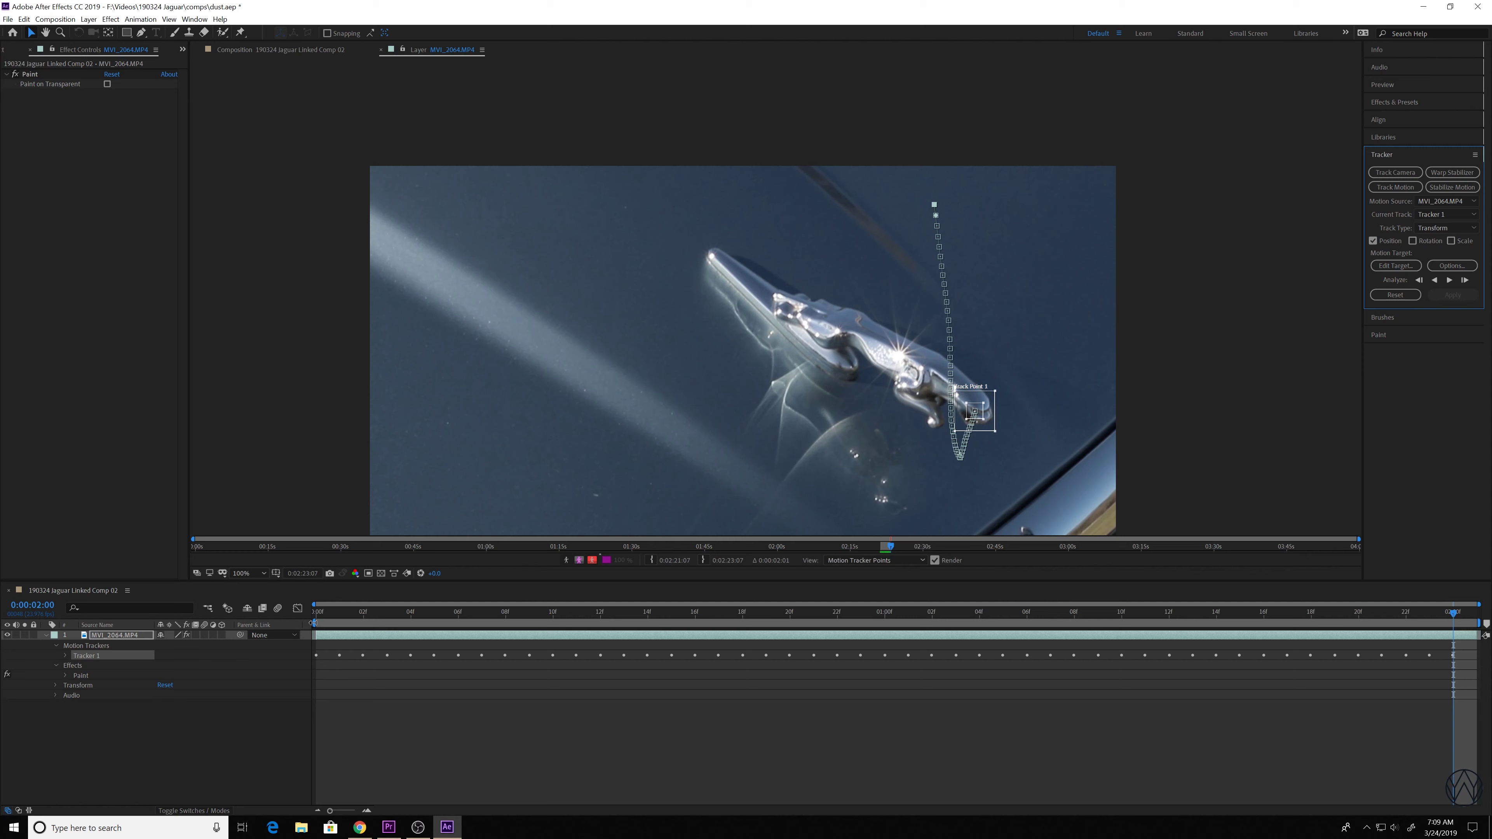
drag(320, 617, 1406, 618)
drag(529, 617, 314, 617)
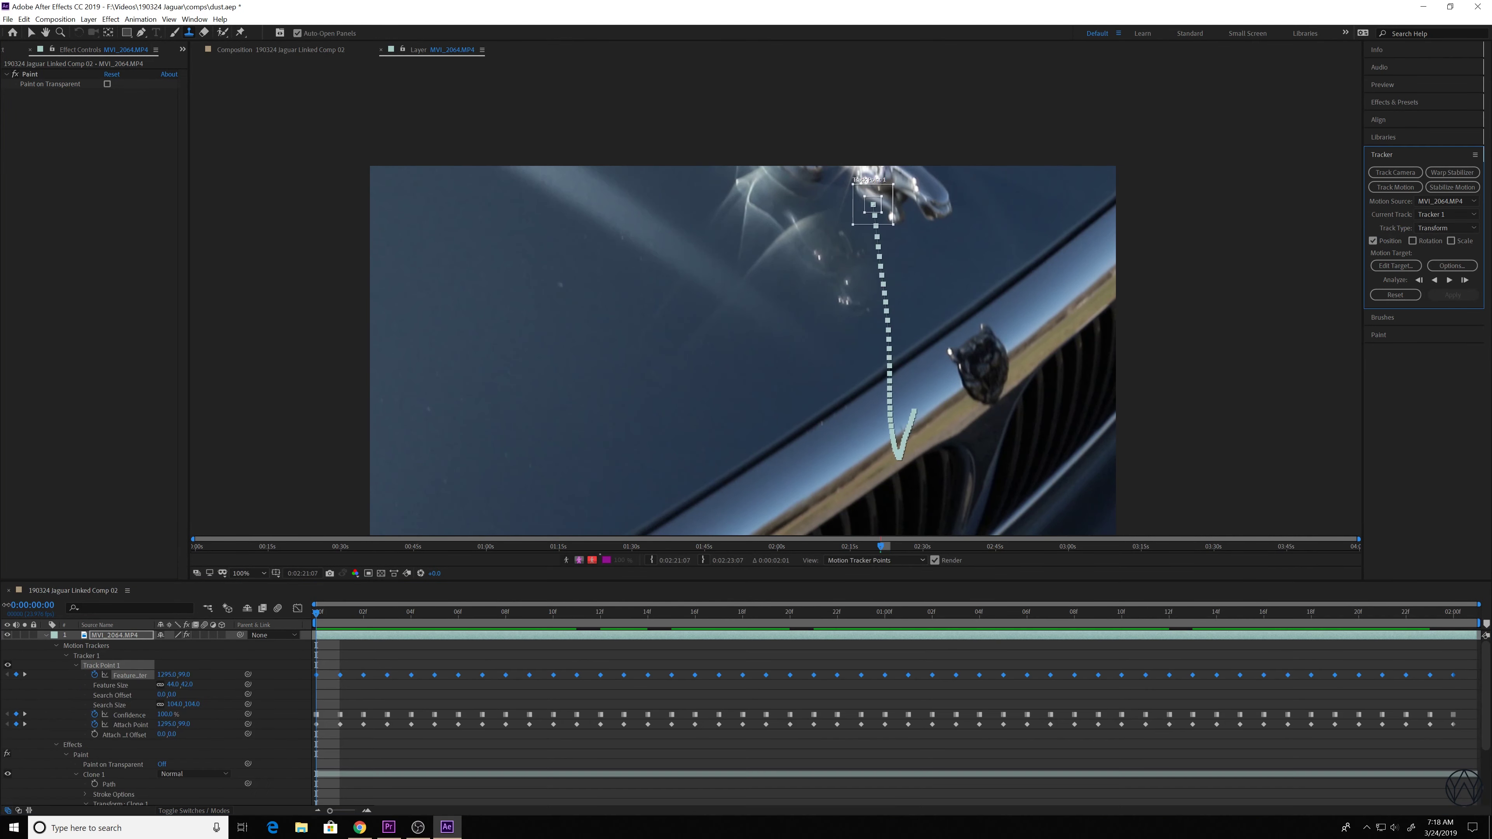
Shift the track point left onto the blemish by scrubbing Feature Center and Attach Point X
drag(216, 675, 2, 677)
drag(170, 675, 2, 674)
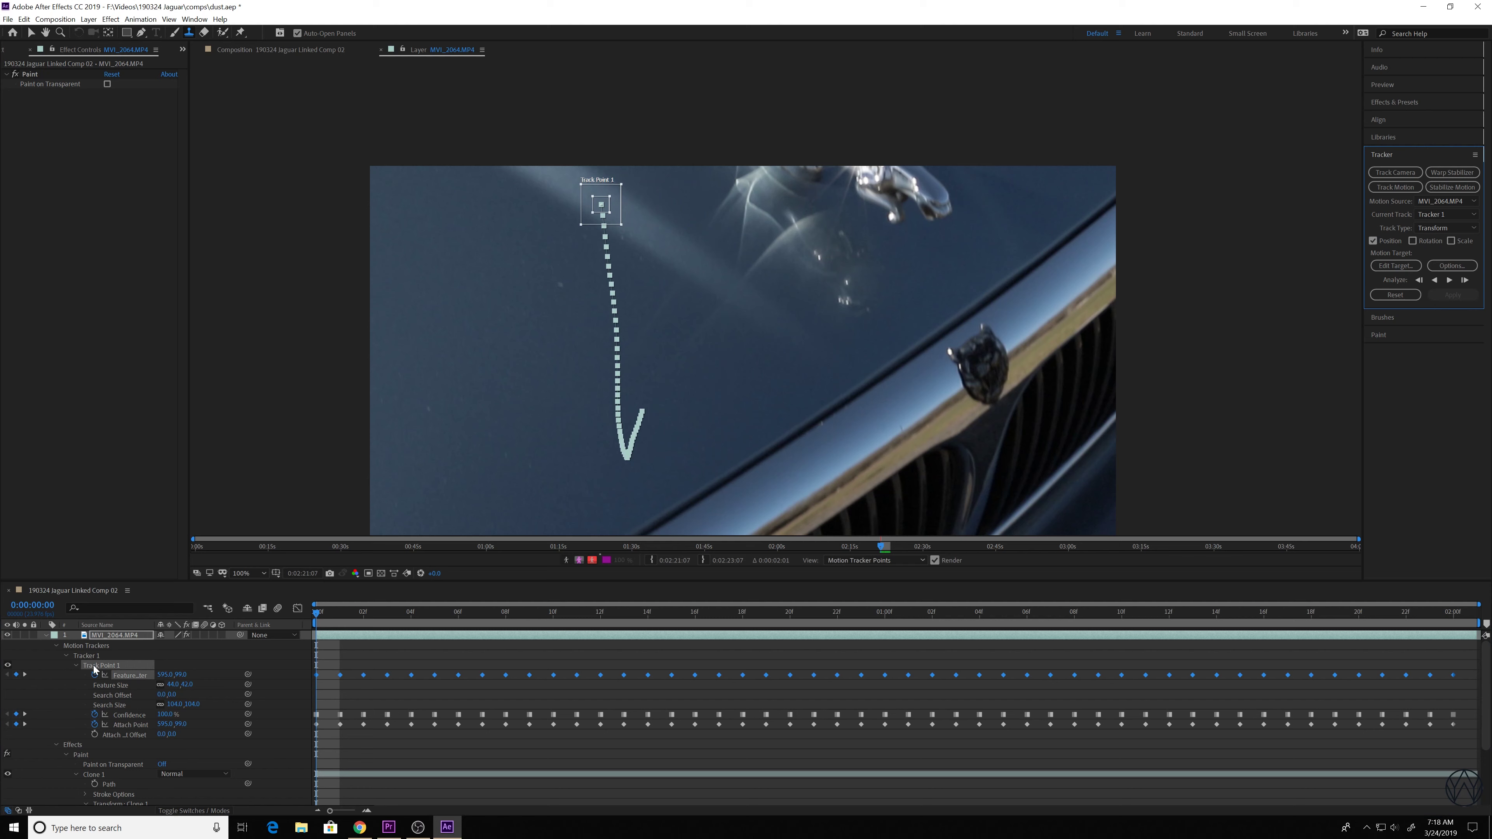
drag(163, 674, 310, 663)
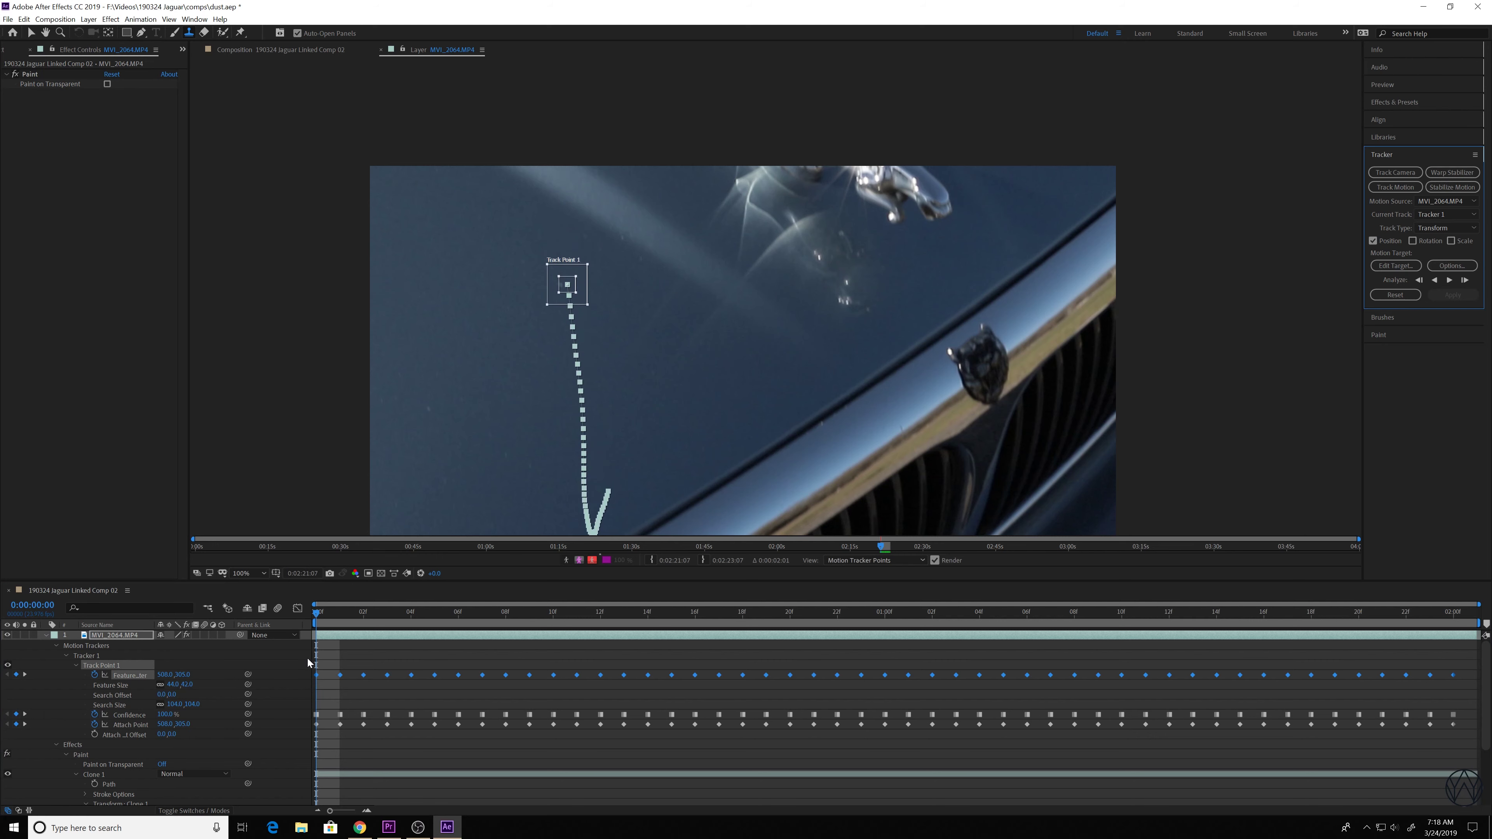
key(period)
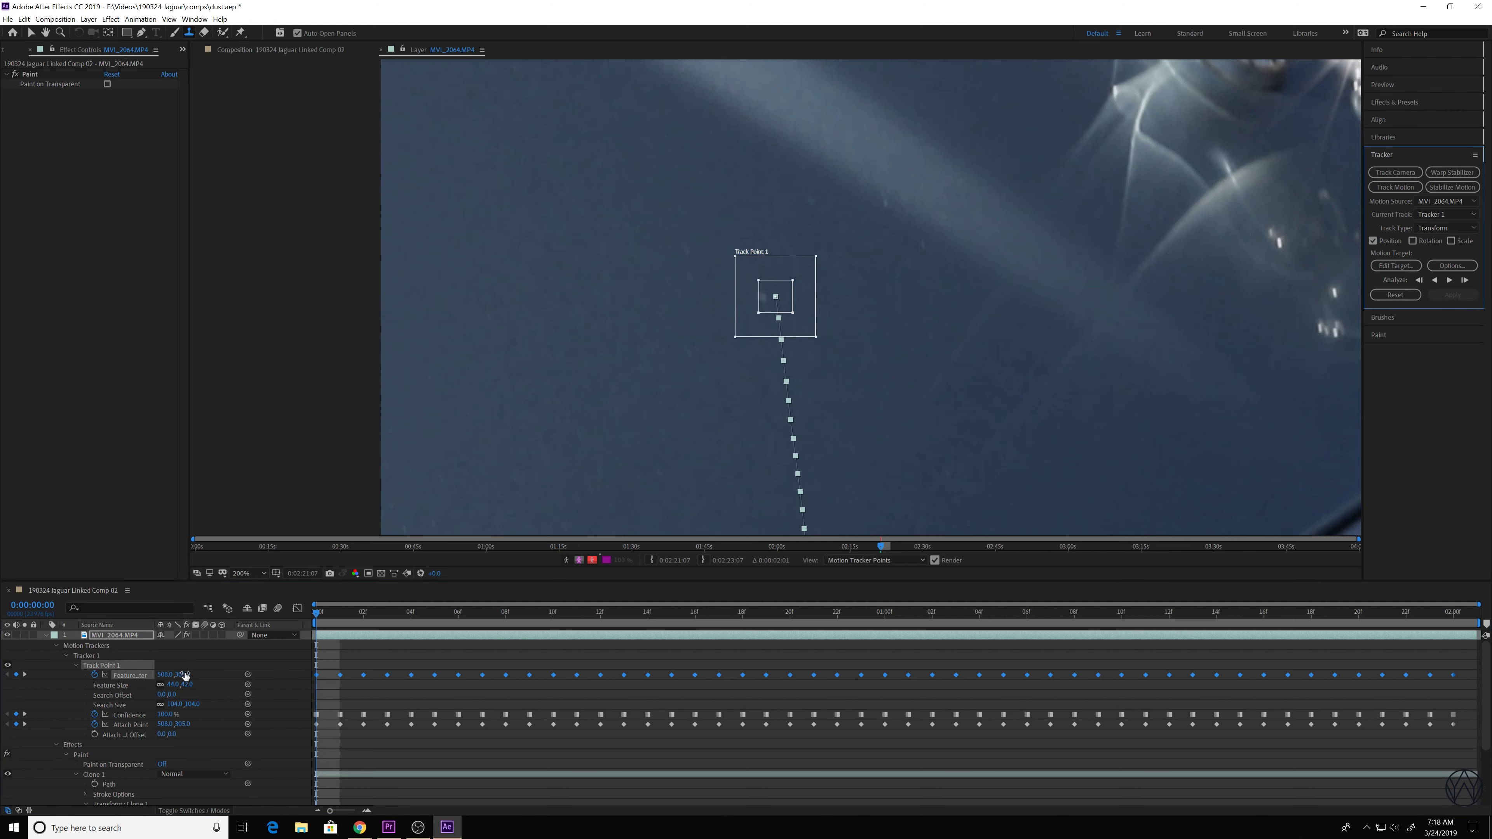
drag(168, 680, 154, 676)
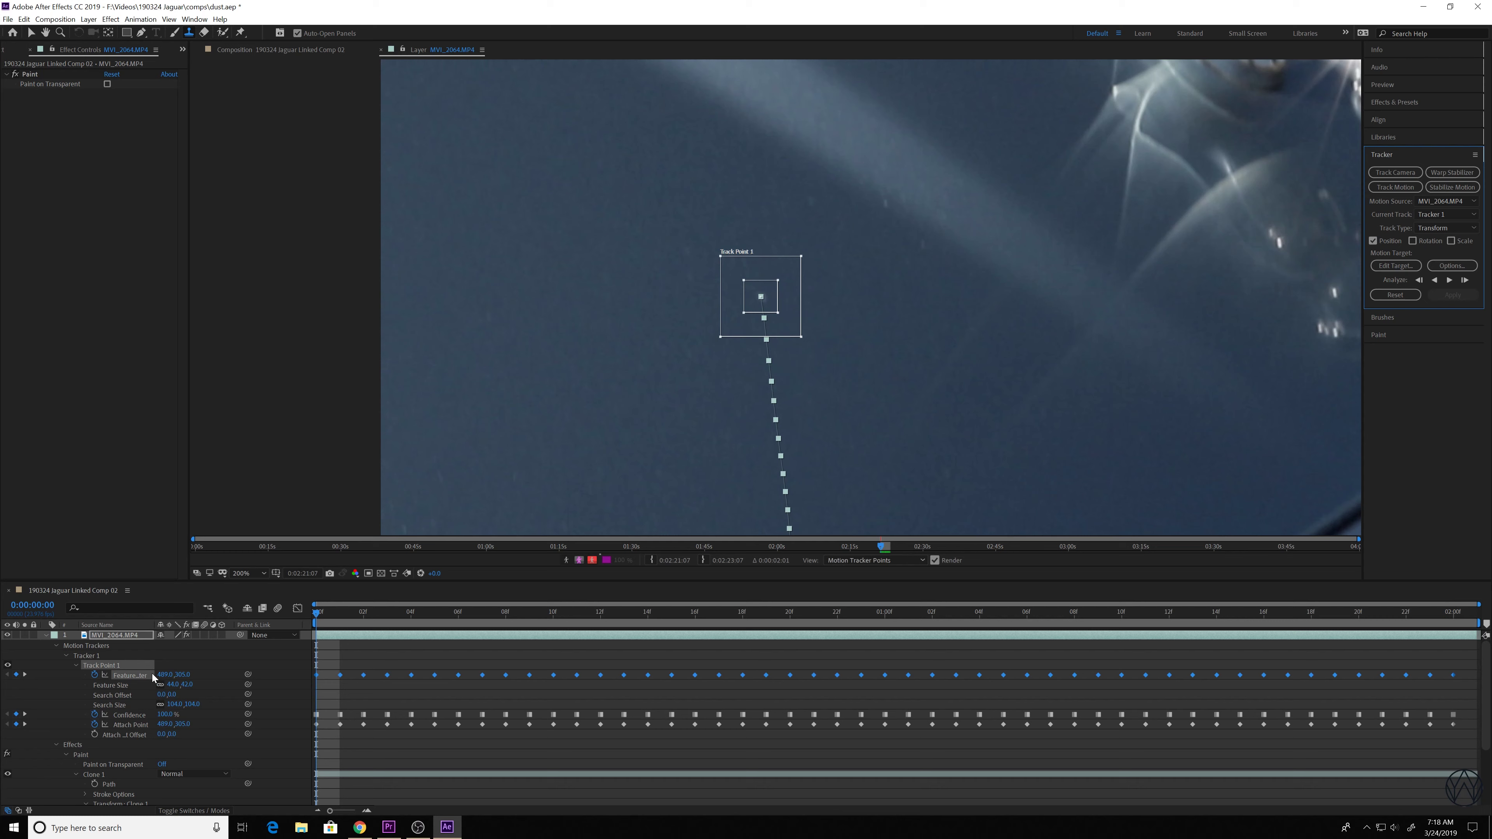
key(comma)
key(comma)
key(comma)
key(comma)
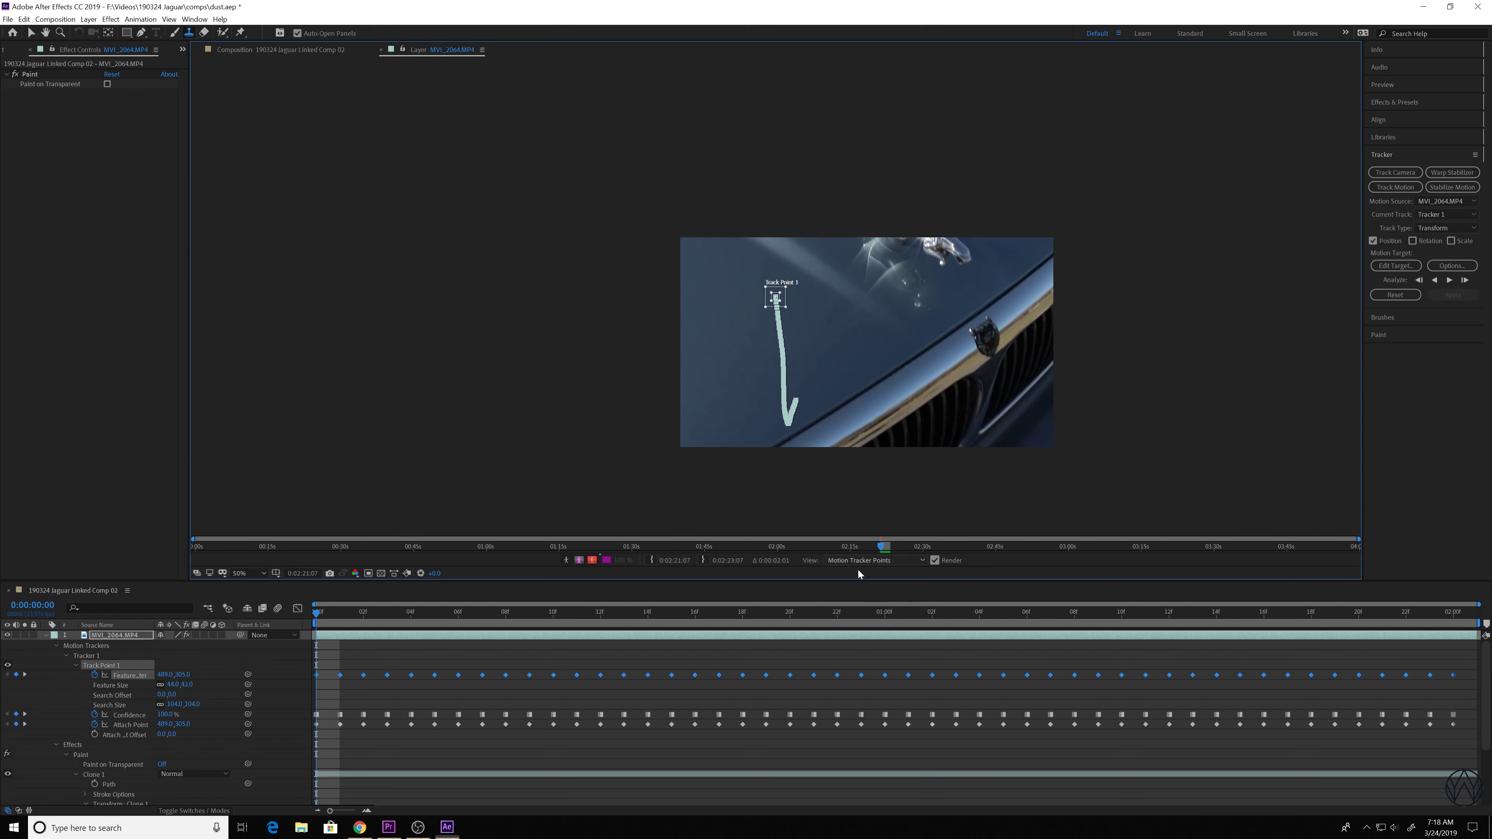
Pick-whip Clone 1's Position expression to Track Point 1's Feature Center and scrub to verify
key(space)
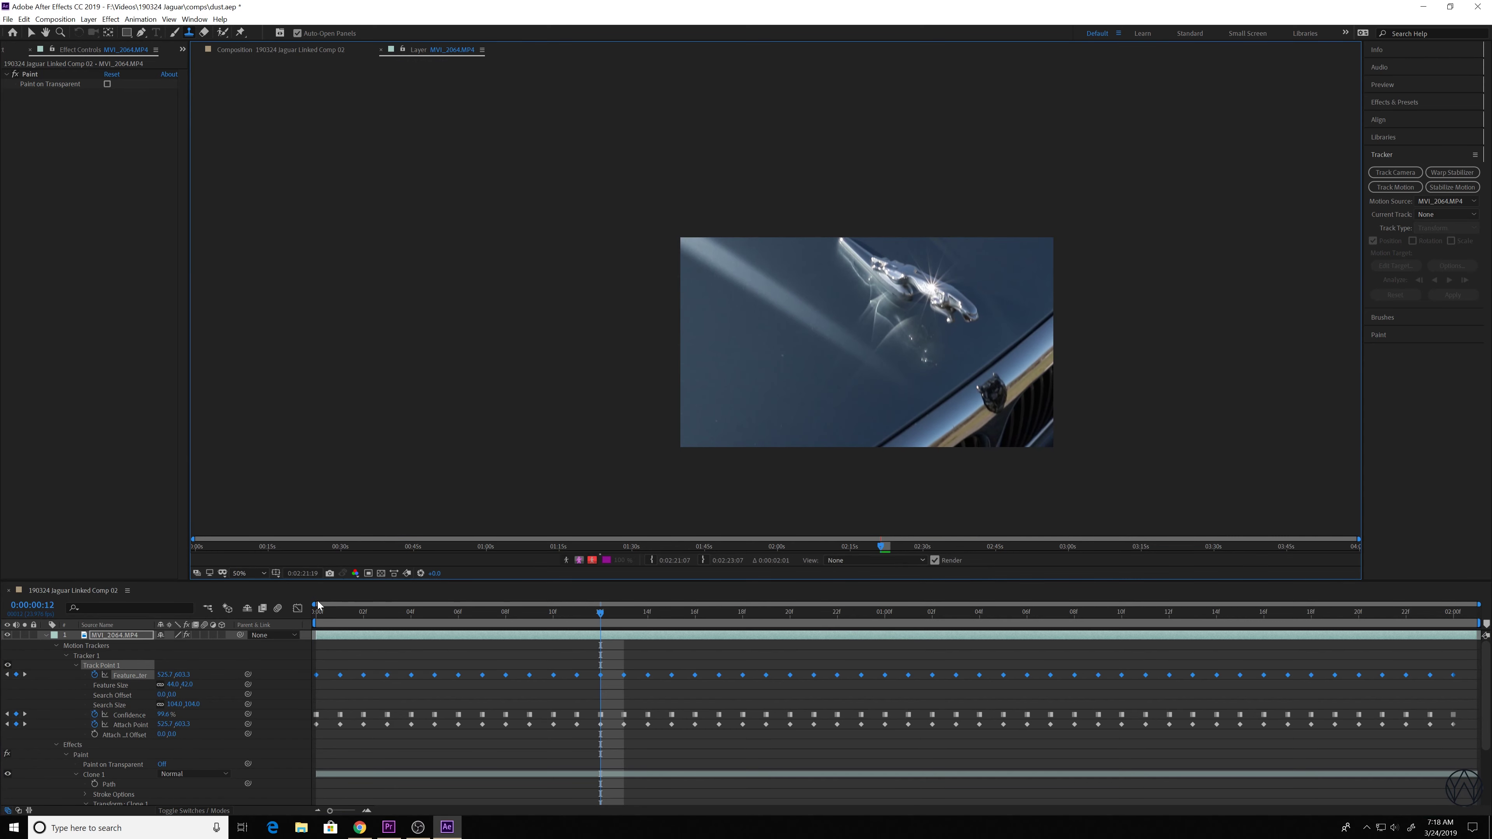
click(317, 613)
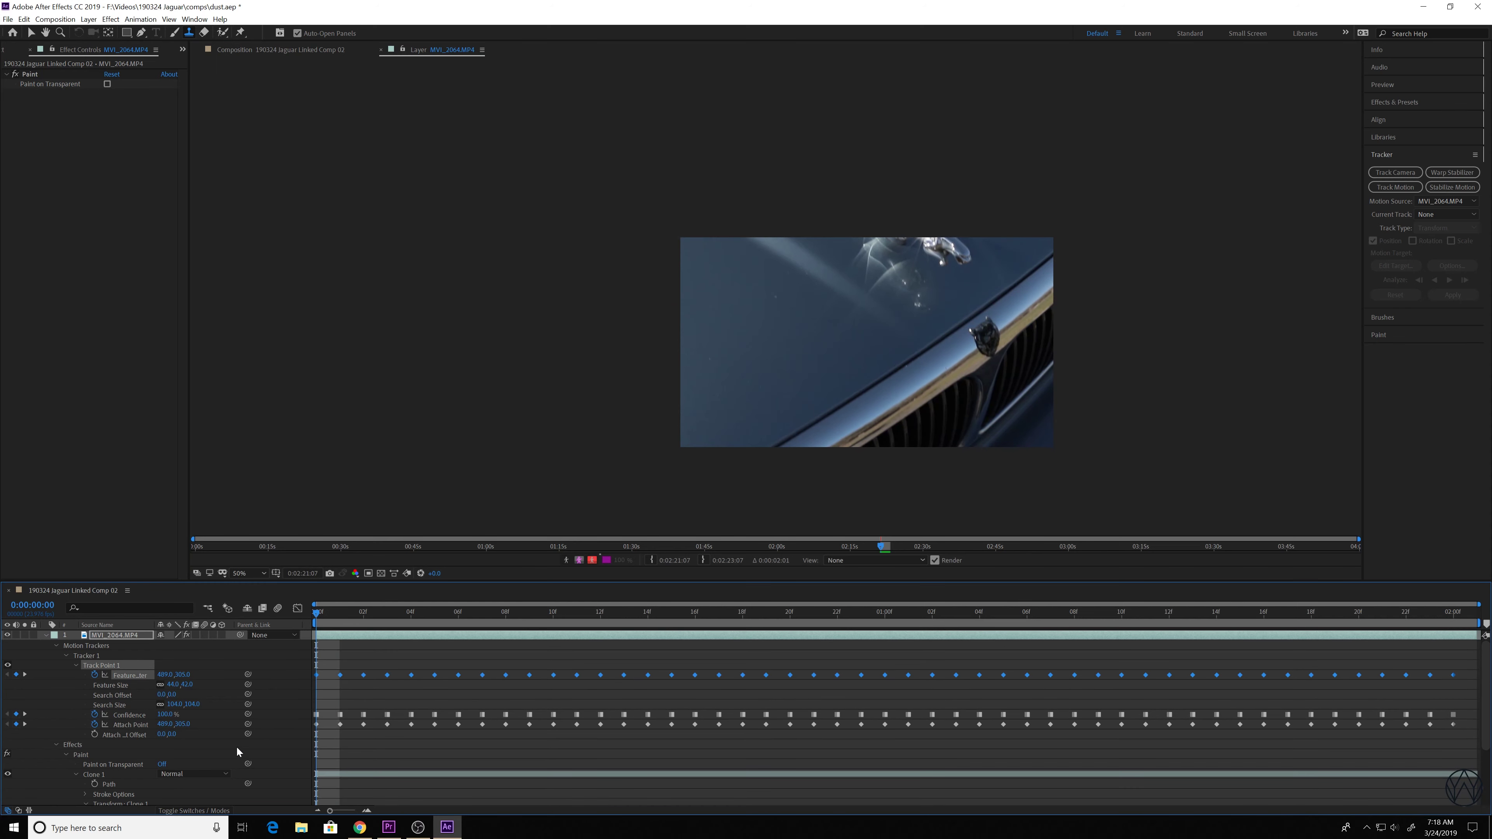
scroll(236, 746, down, 3)
click(125, 751)
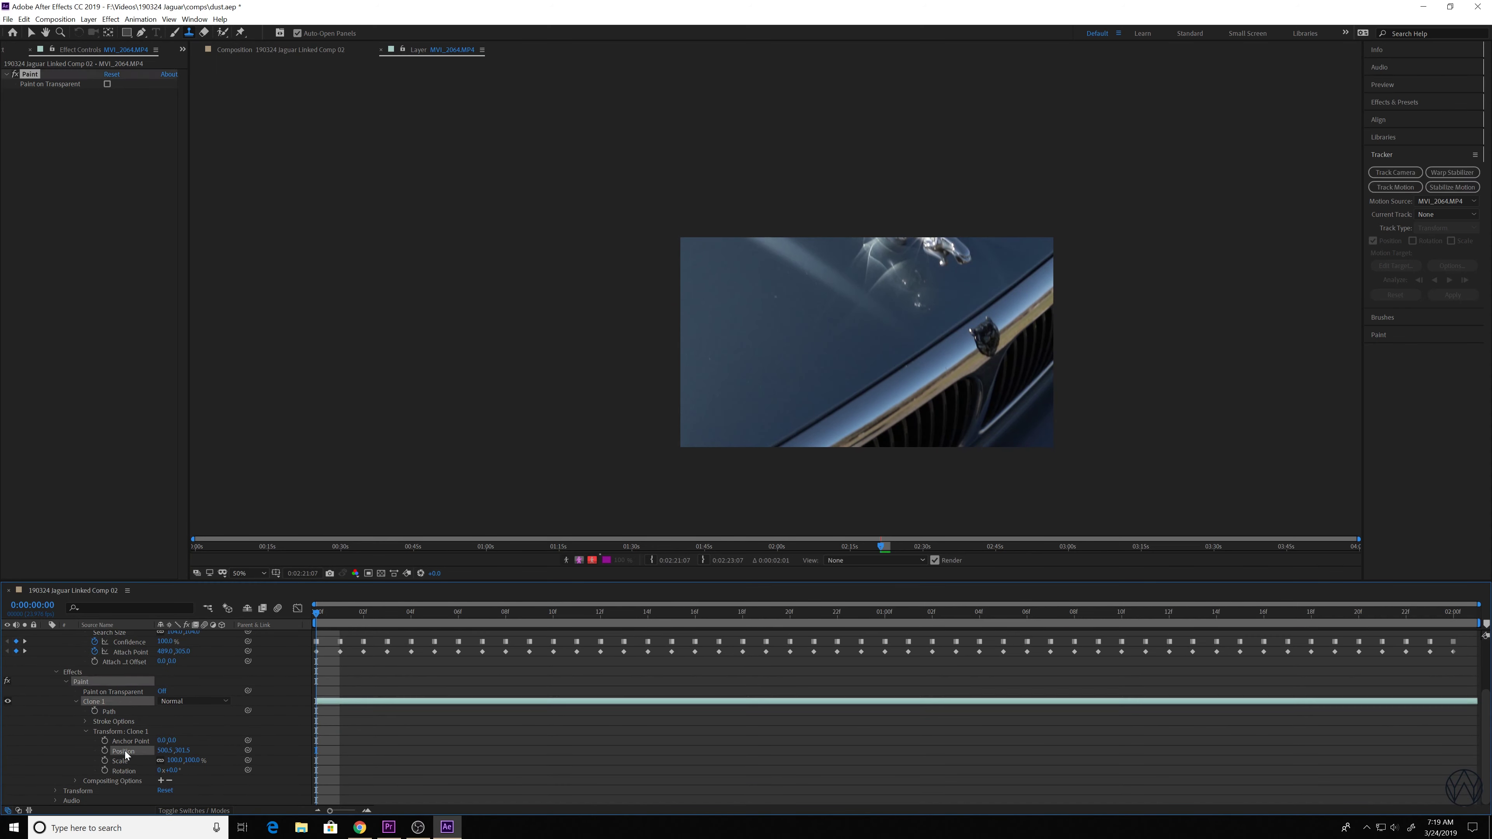
alt+click(105, 752)
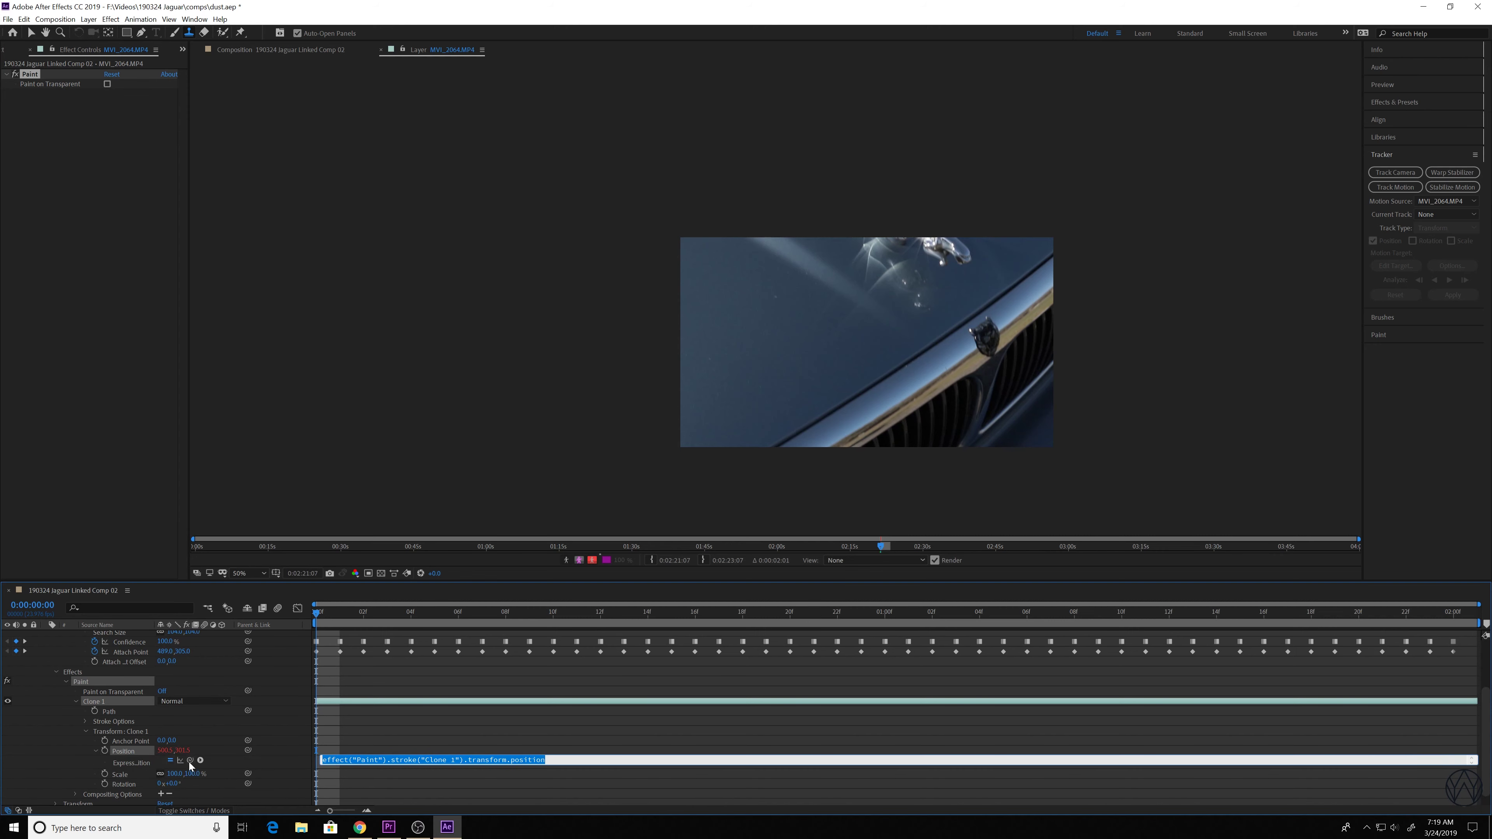
drag(190, 760, 130, 675)
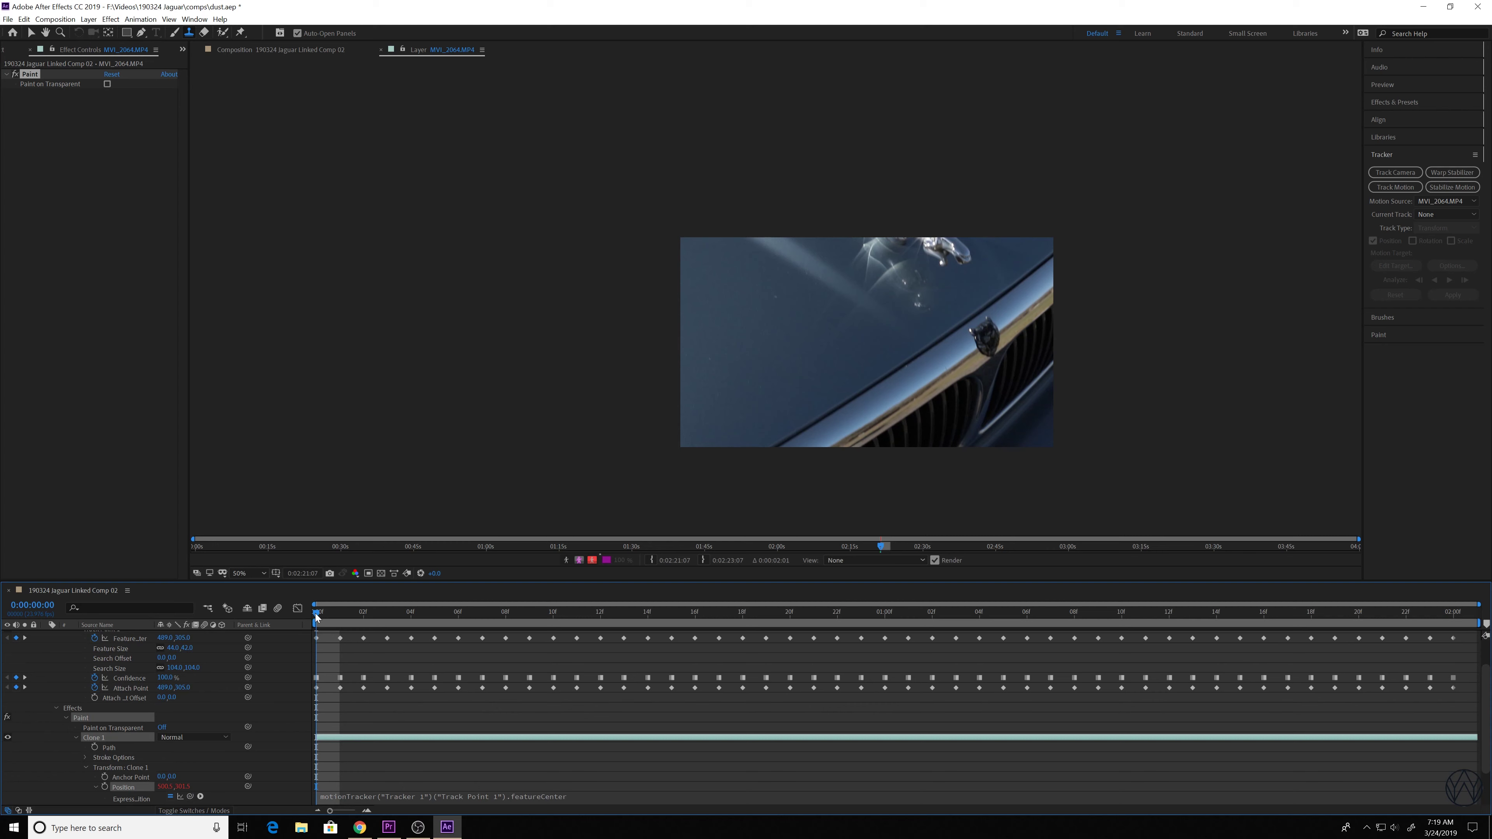
drag(305, 615, 184, 615)
scroll(134, 679, up, 3)
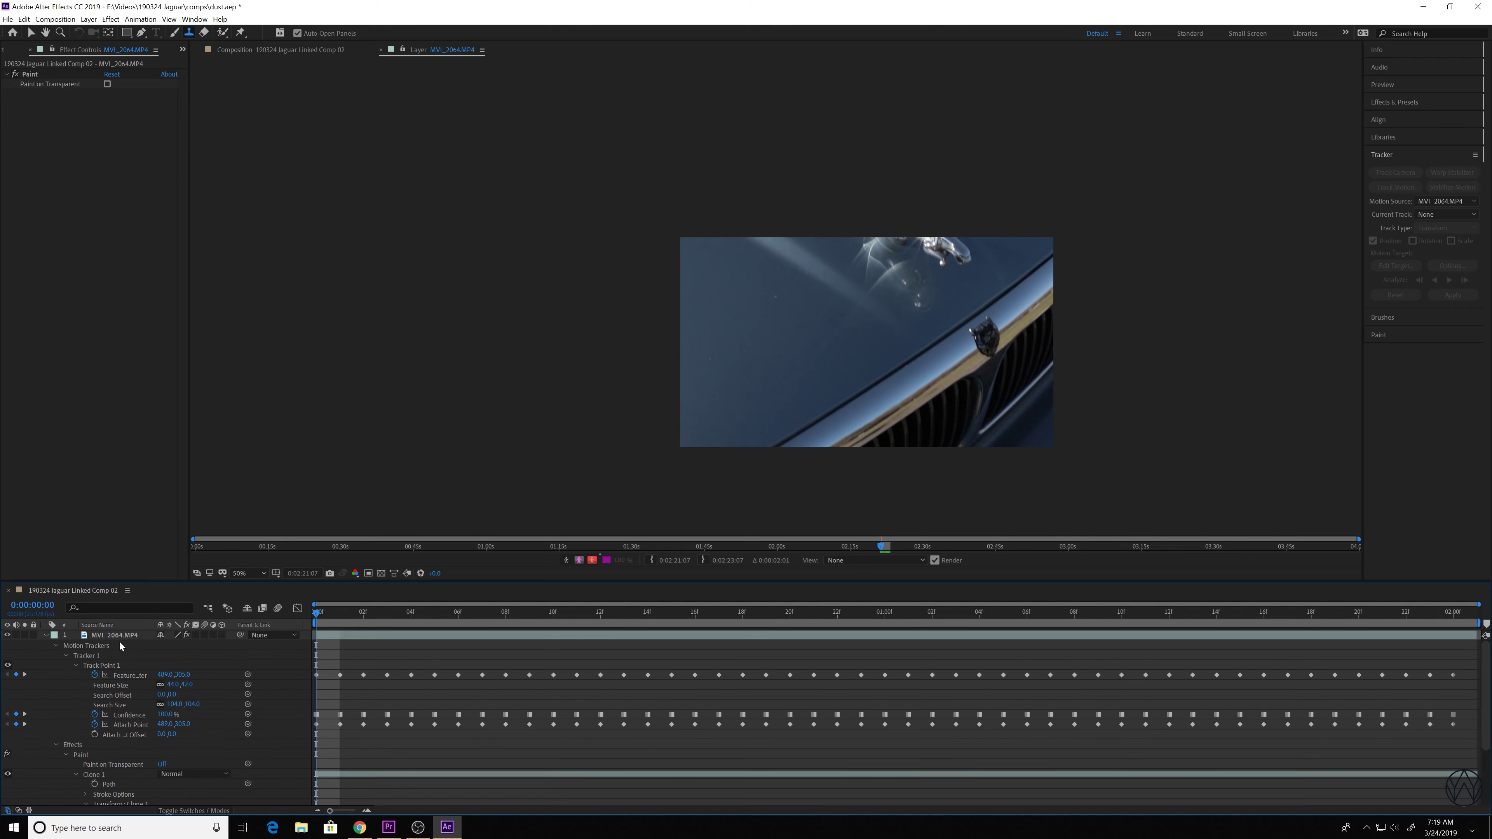
Close the Layer MVI_2064.MP4 viewer and scrub the timeline to review the repaired hood
click(381, 50)
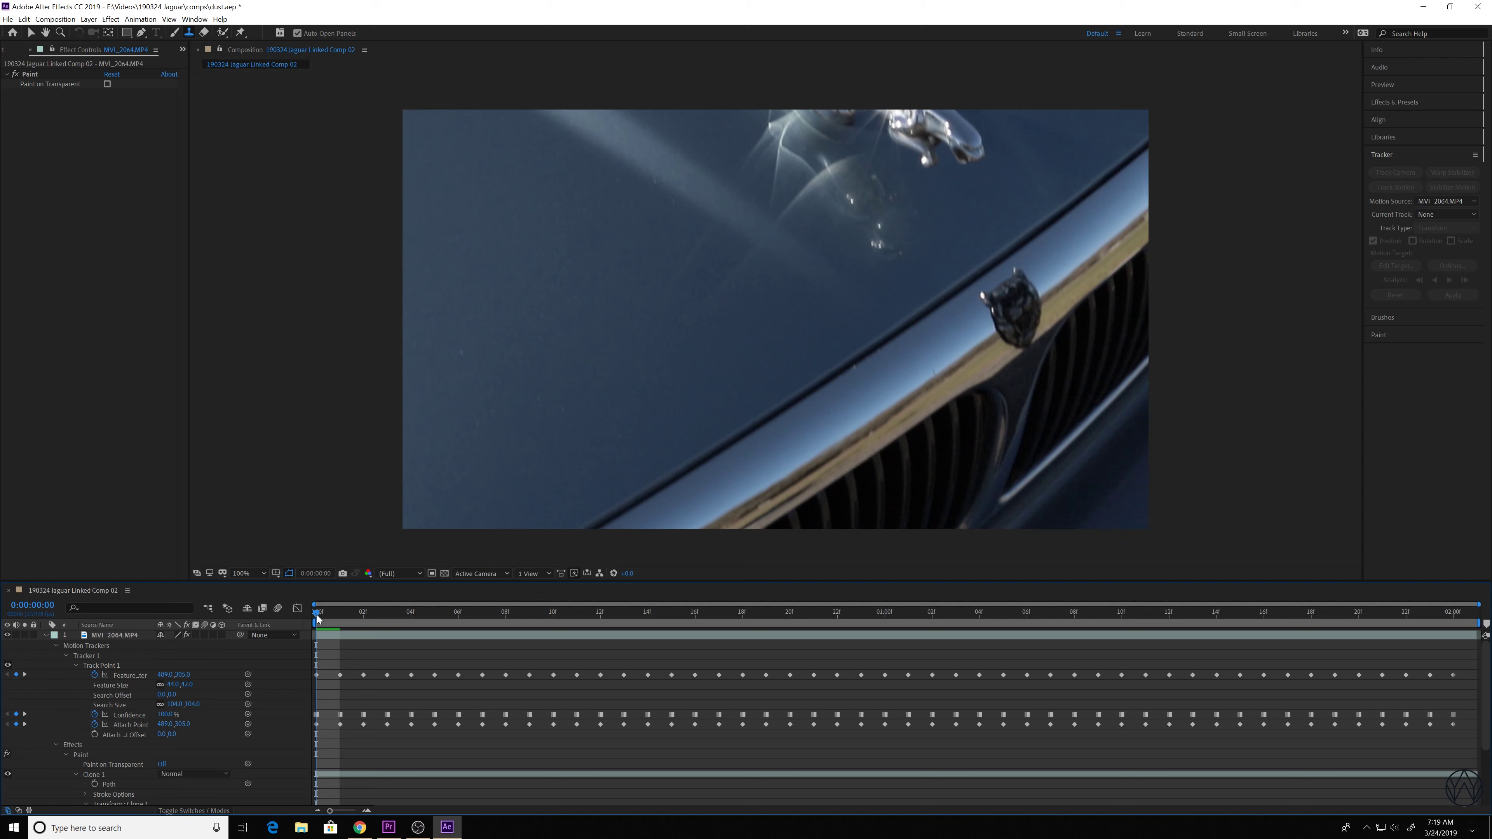
mouse_move(368, 621)
mouse_down()
mouse_move(1482, 600)
mouse_move(1107, 577)
mouse_move(272, 576)
mouse_up()
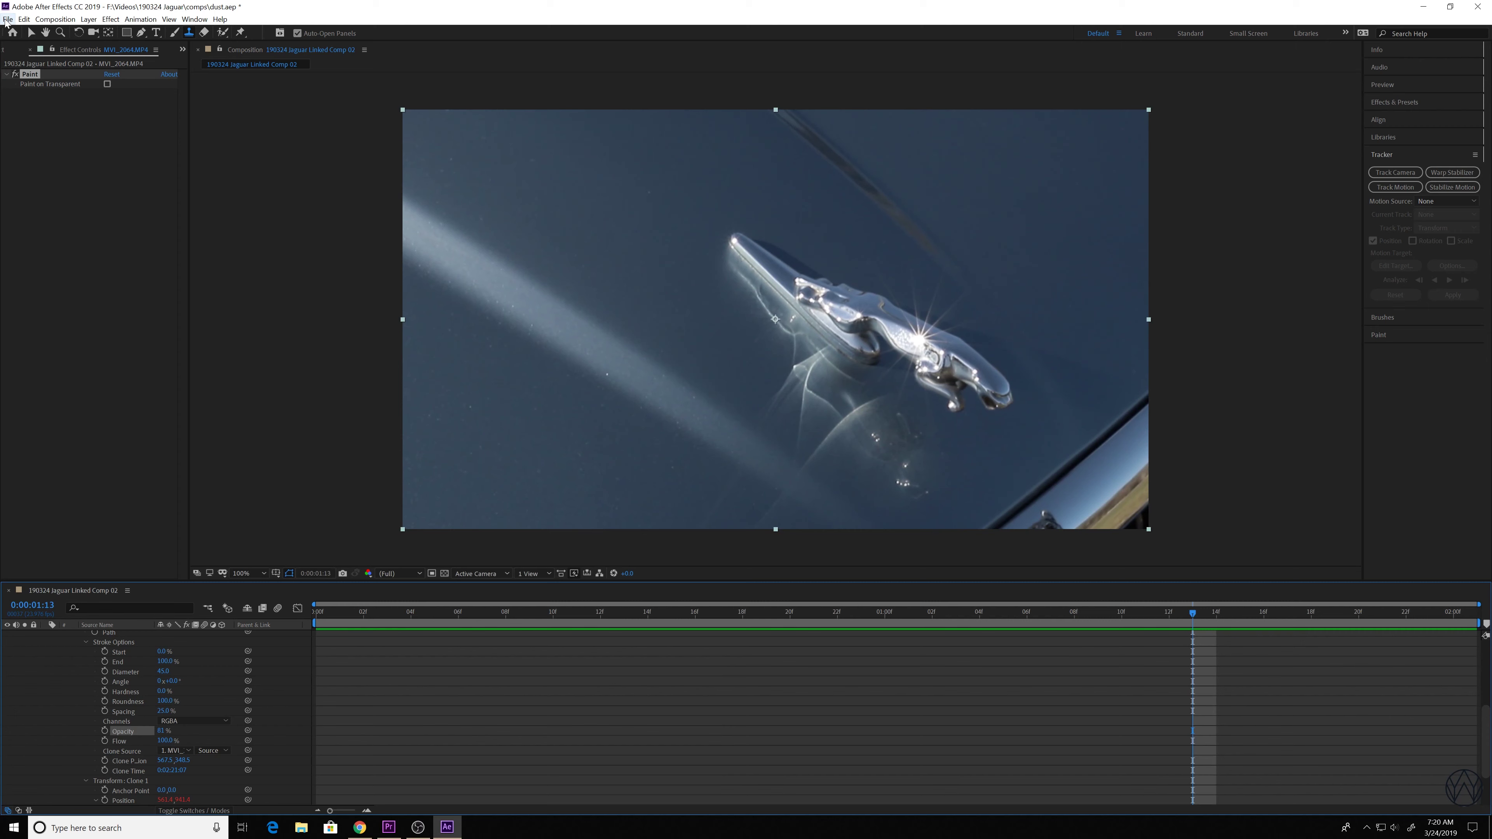
Add the composition to the Adobe Media Encoder queue via File > Export
click(8, 20)
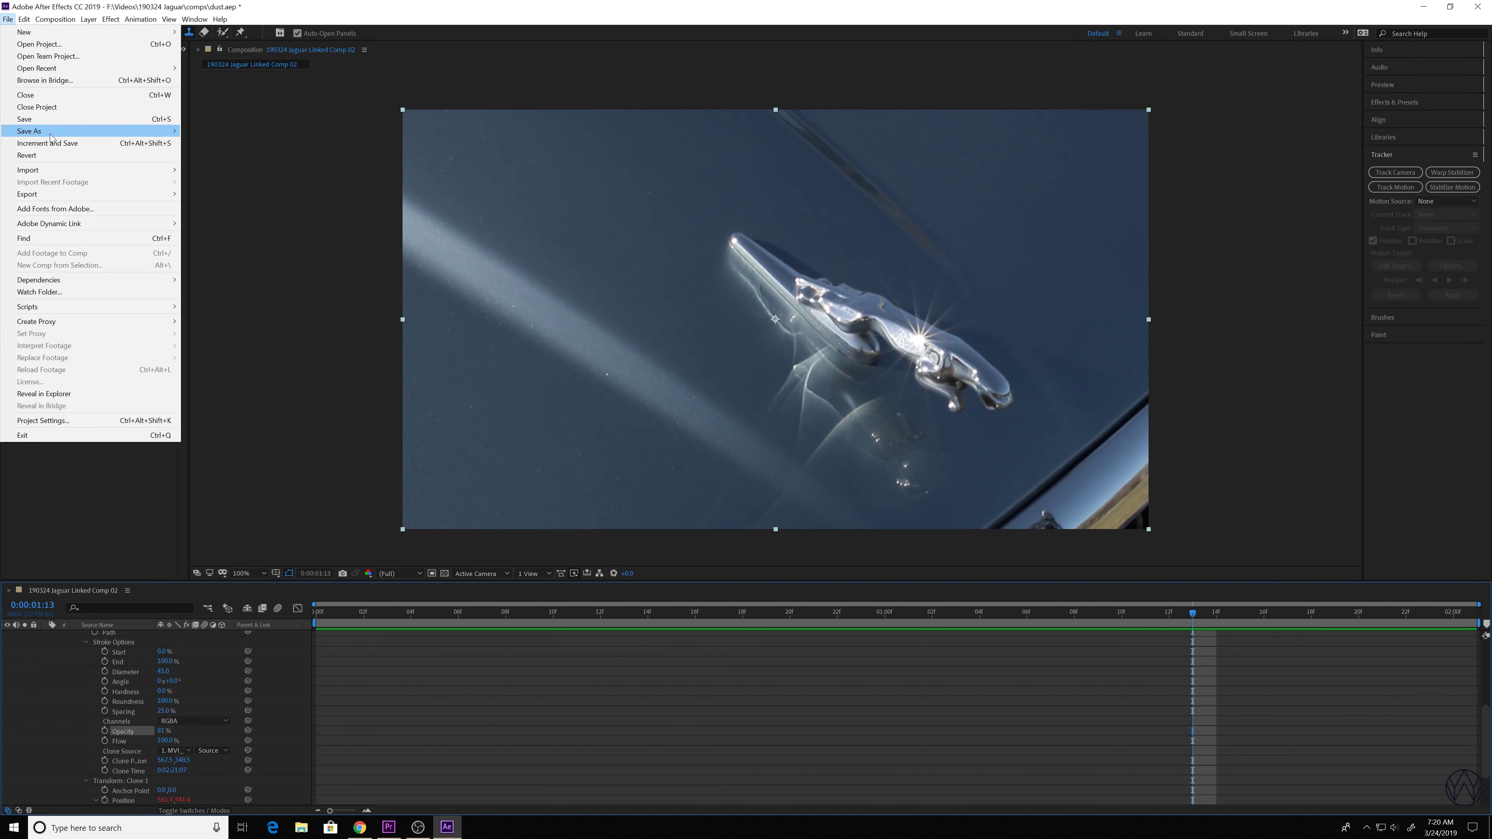
mouse_move(60, 196)
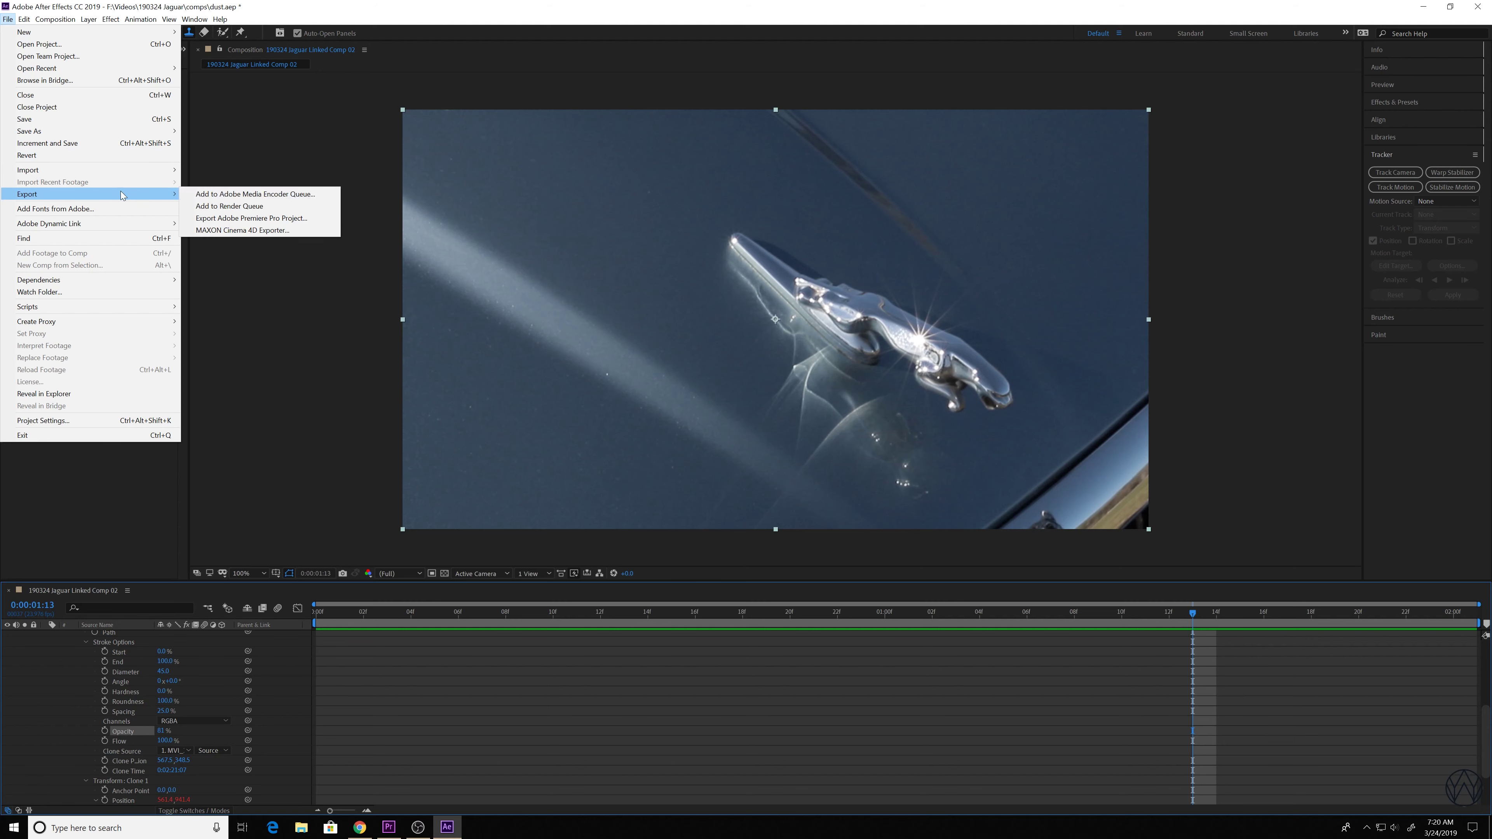
click(222, 195)
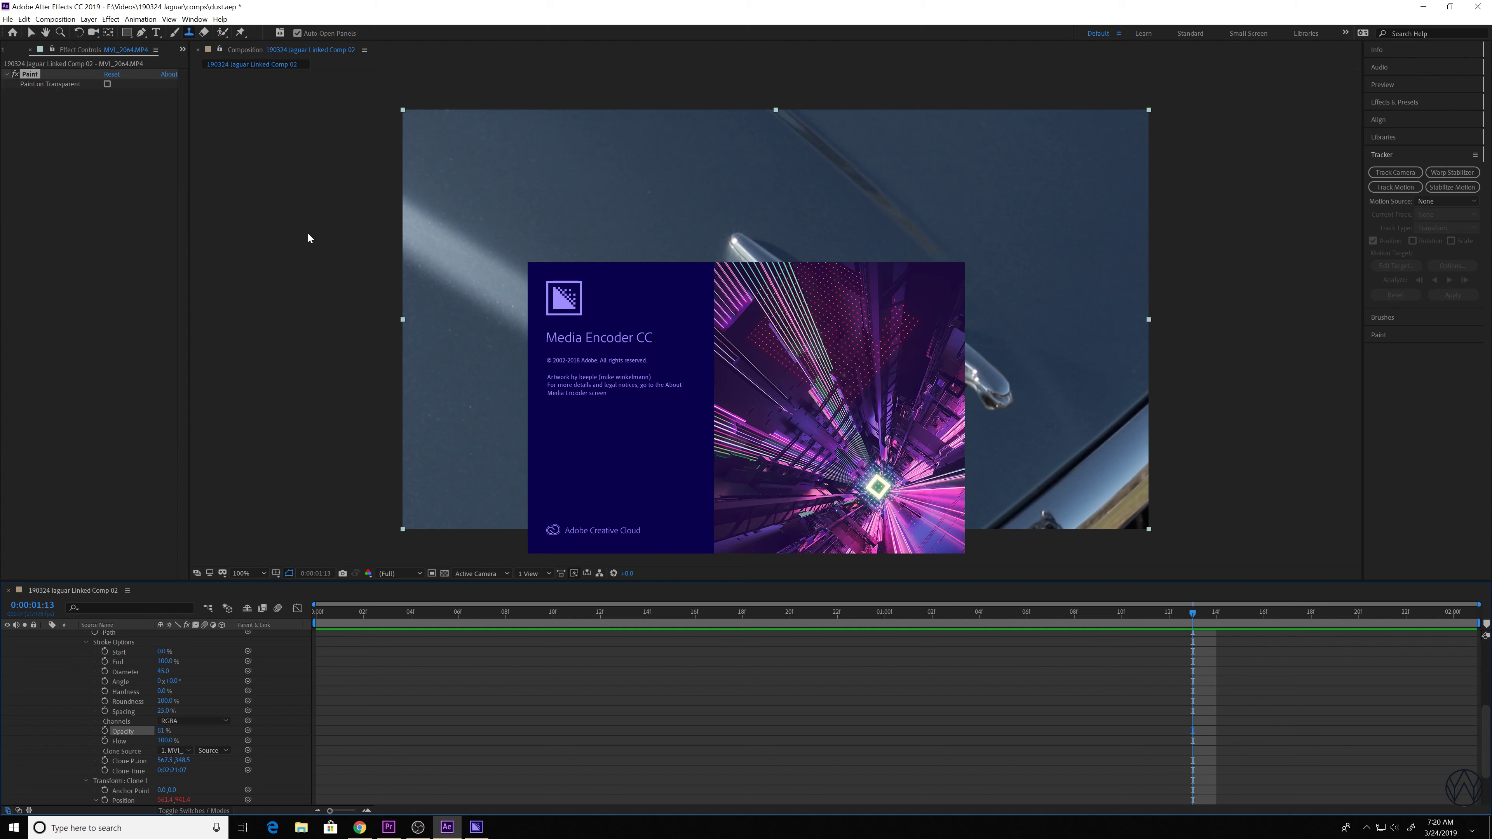